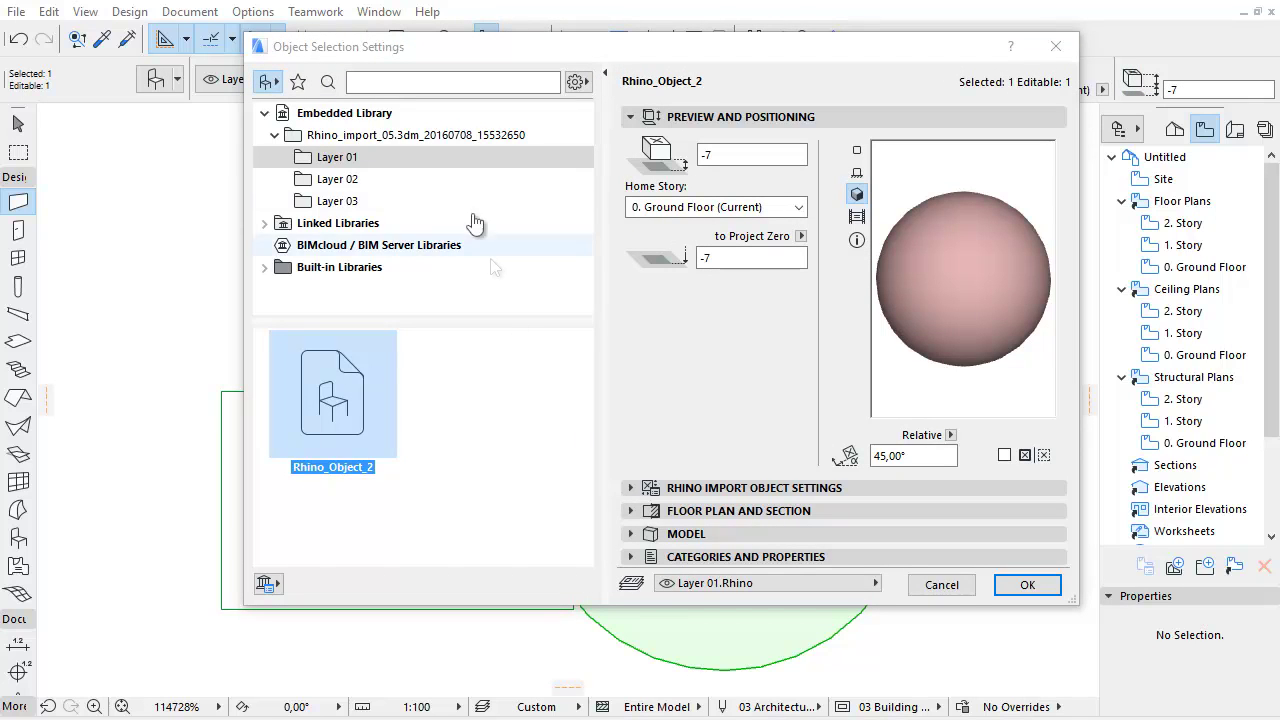
Preview the imported cone on Layer 02 and the box on Layer 03 in Object Selection Settings
click(452, 187)
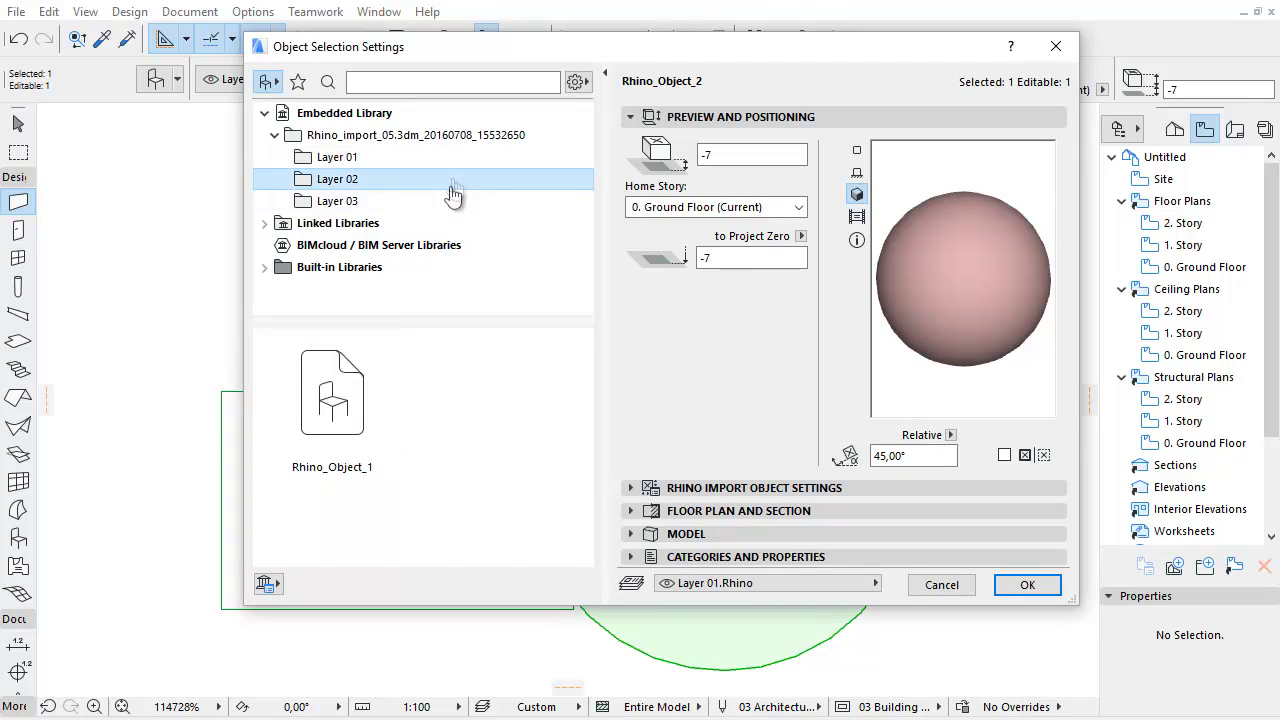
click(350, 405)
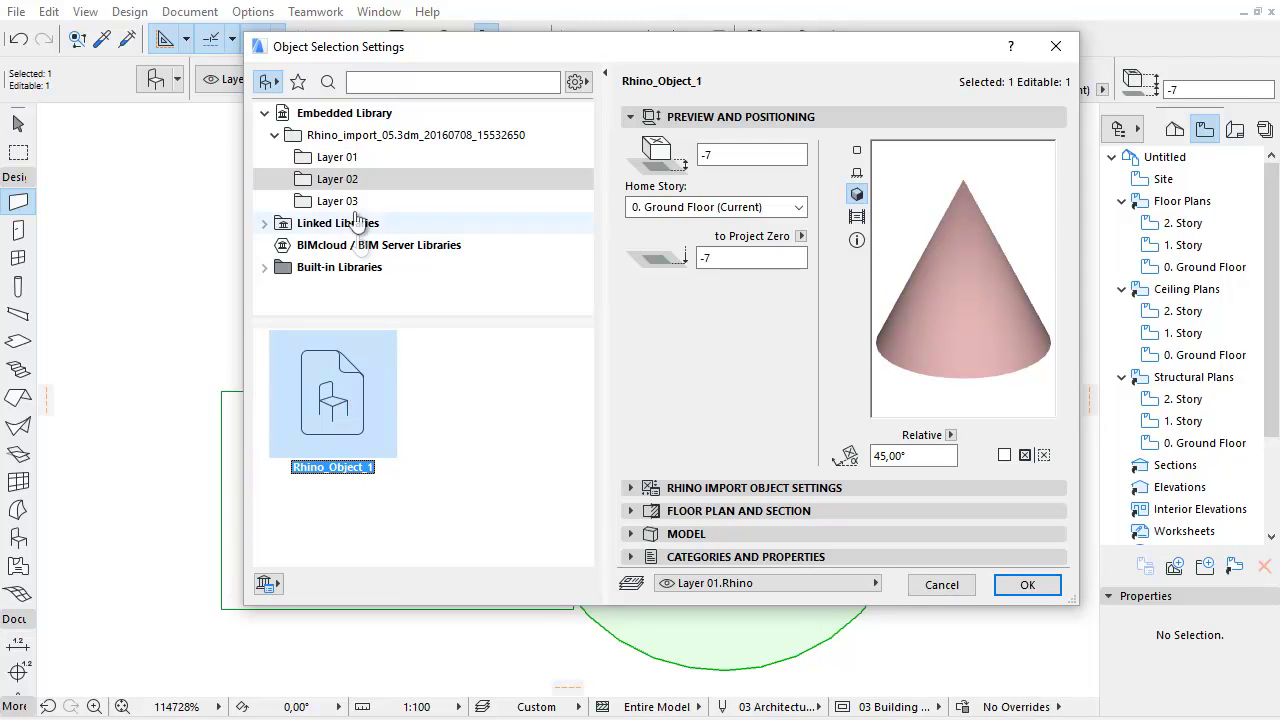
click(357, 203)
click(350, 410)
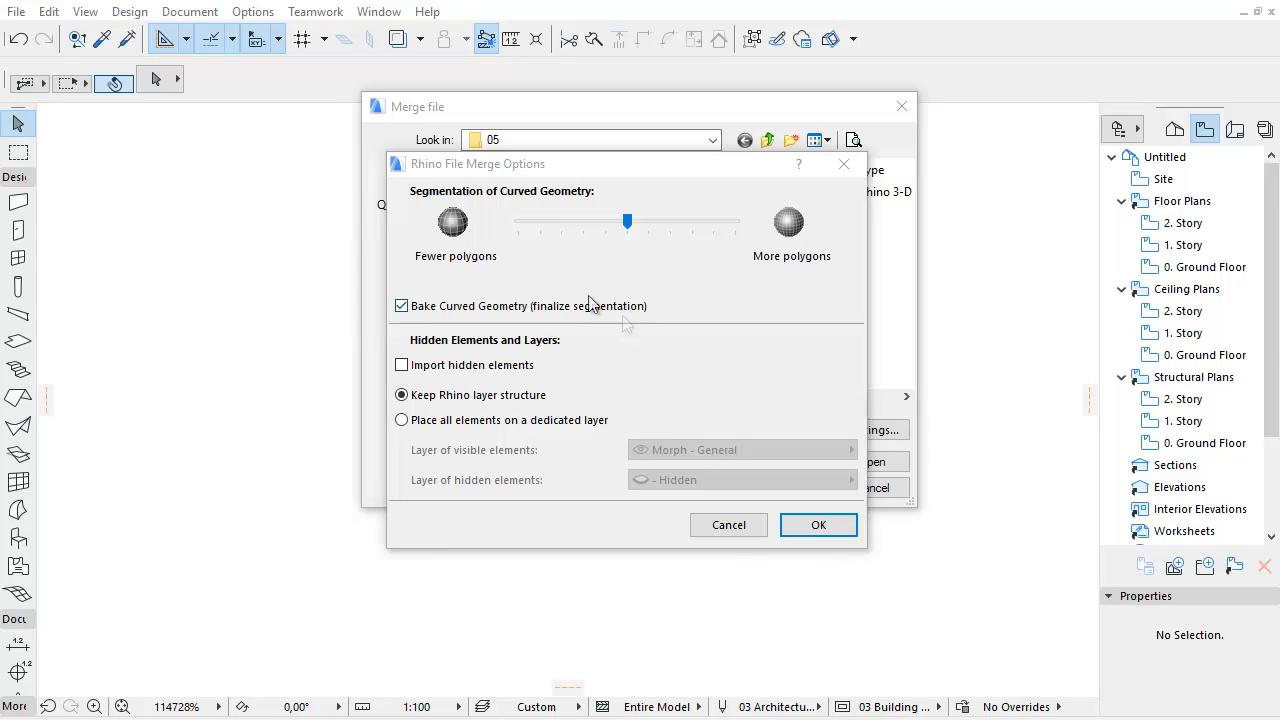
Toggle Bake Curved Geometry off and back on, then cancel the Rhino merge dialogs
click(402, 307)
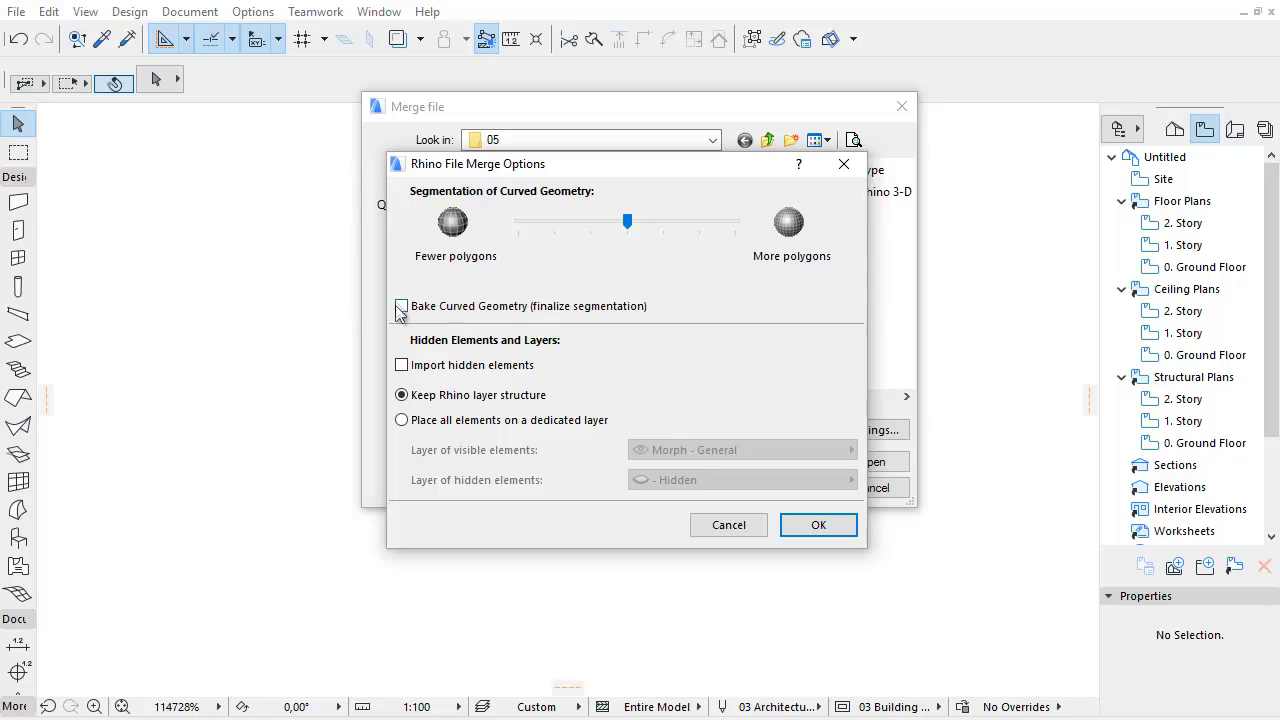
click(403, 308)
key(Return)
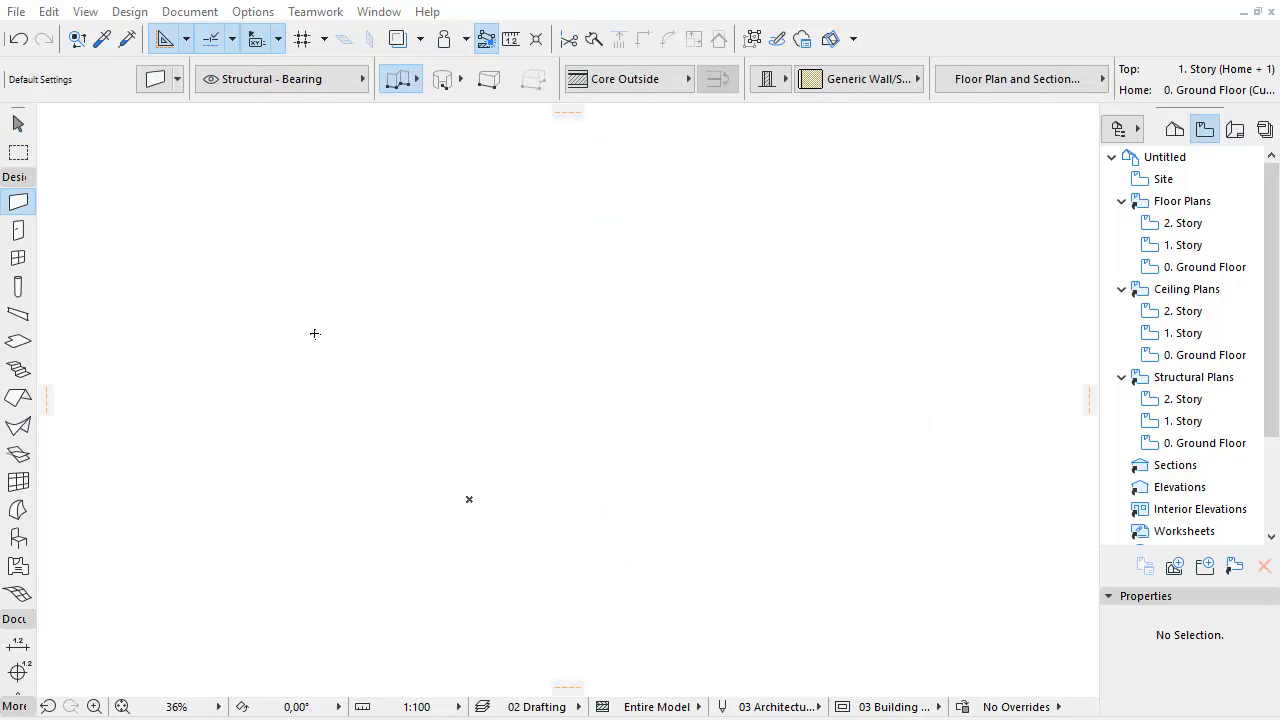
Merge Rhino_import_05.3dm into the floor plan via Interoperability > Merge with the Rhino merge options confirmed
click(17, 12)
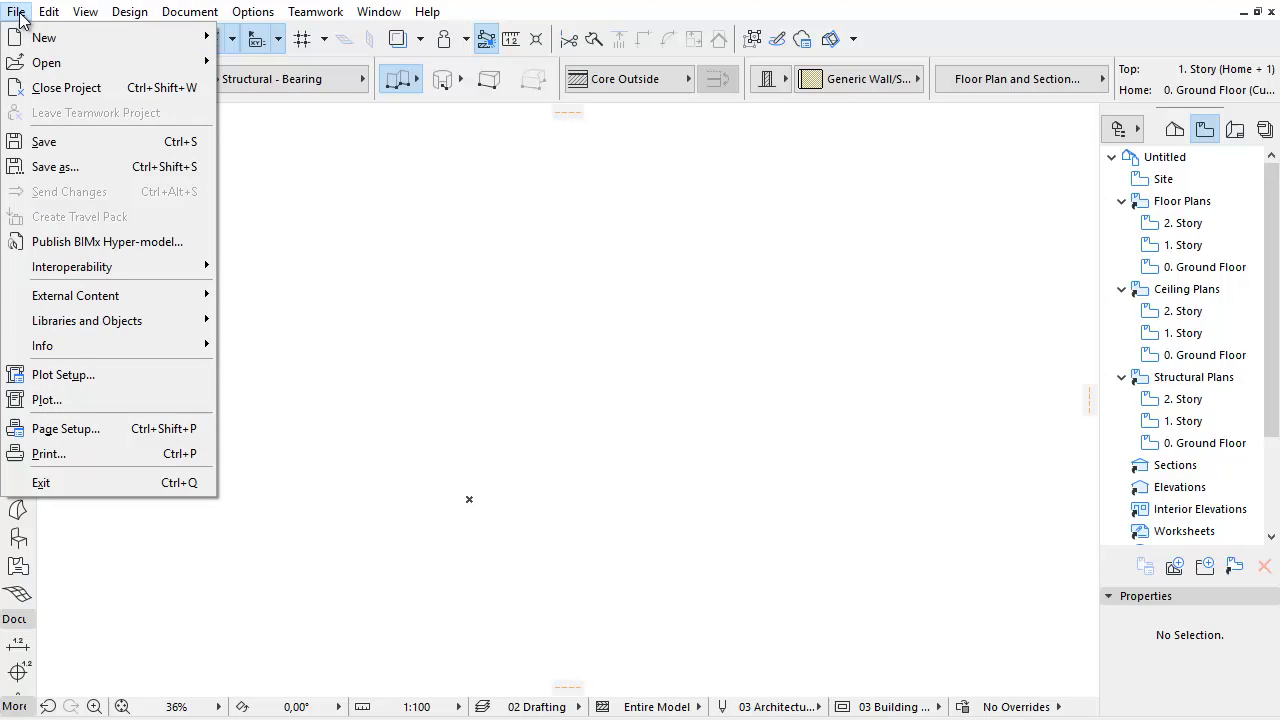
mouse_move(76, 268)
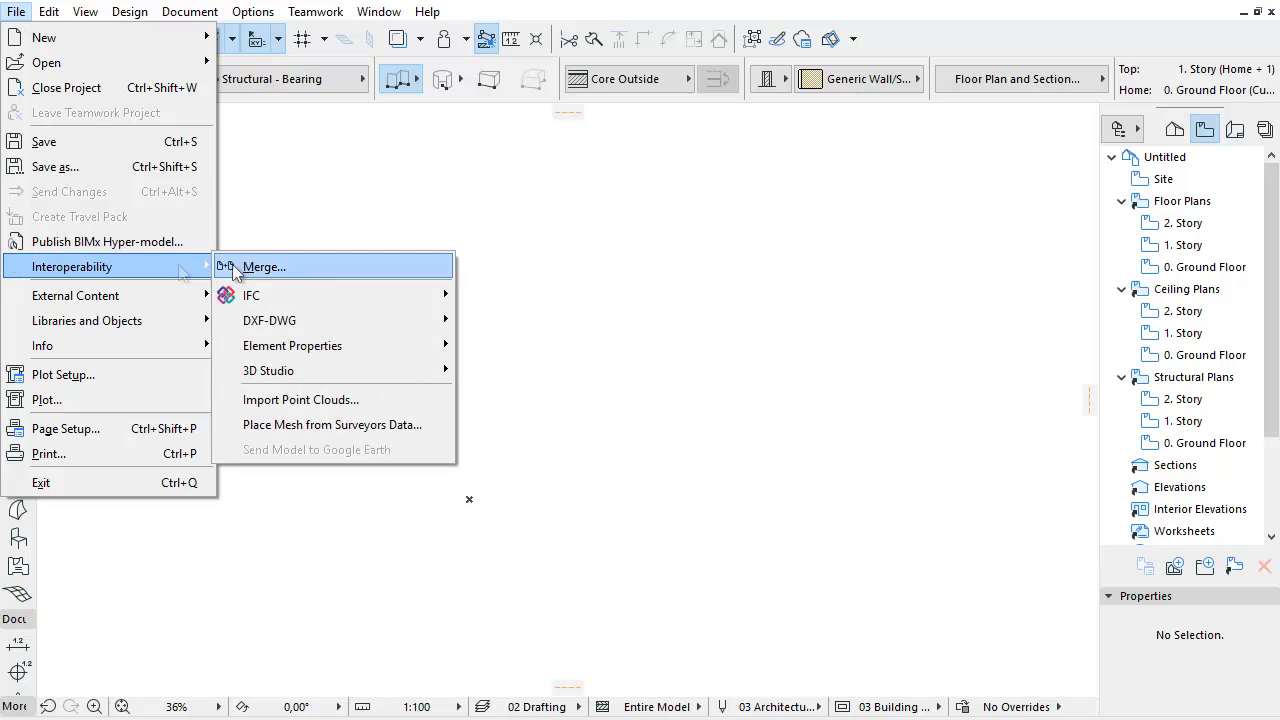
click(294, 266)
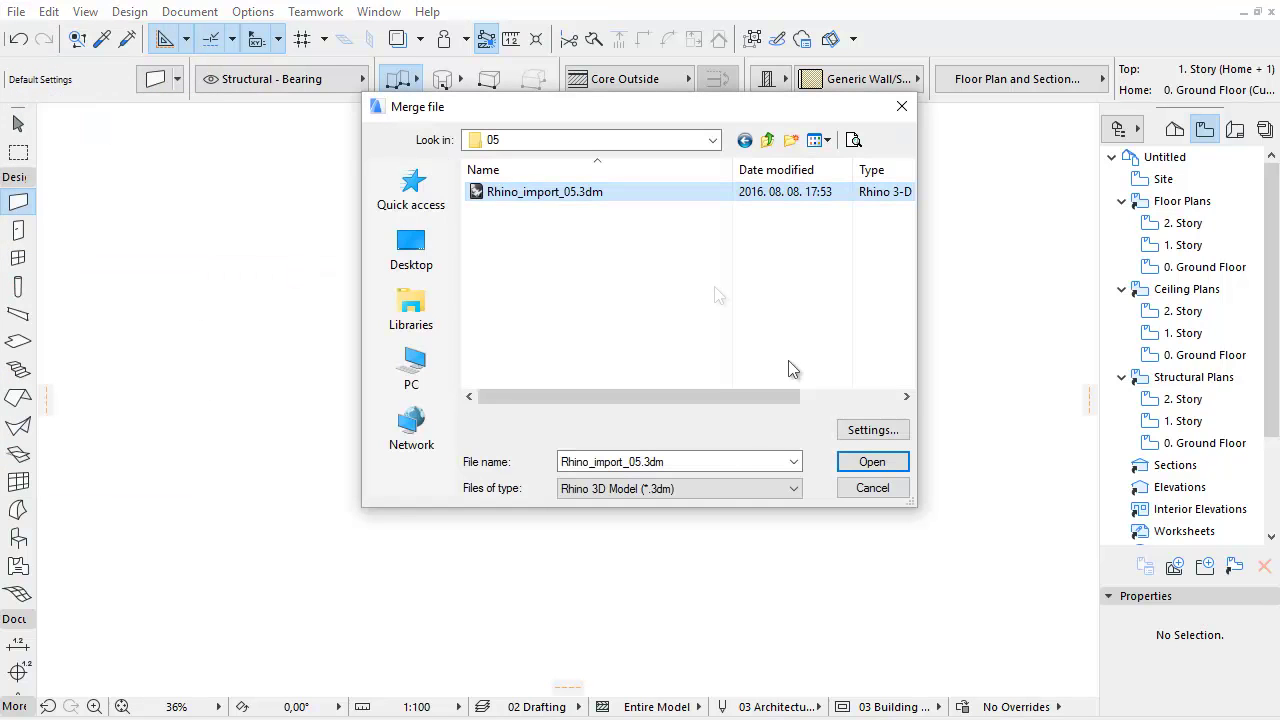
click(868, 429)
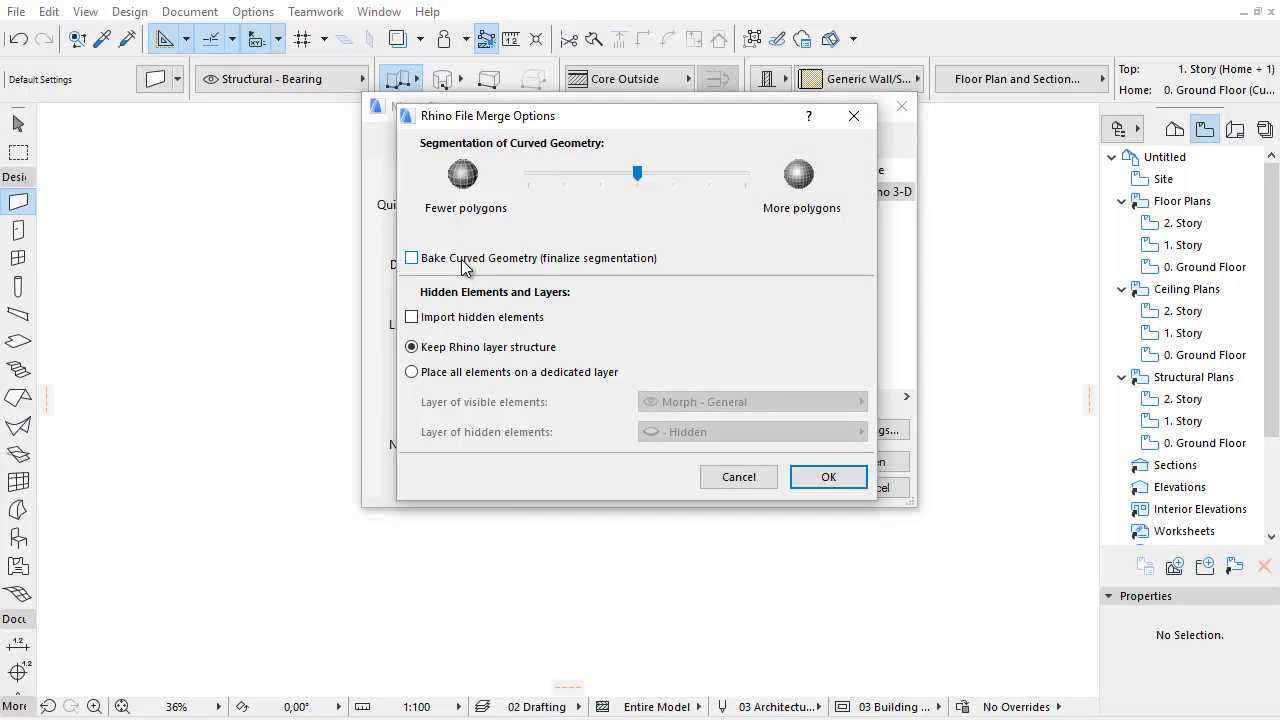
click(846, 478)
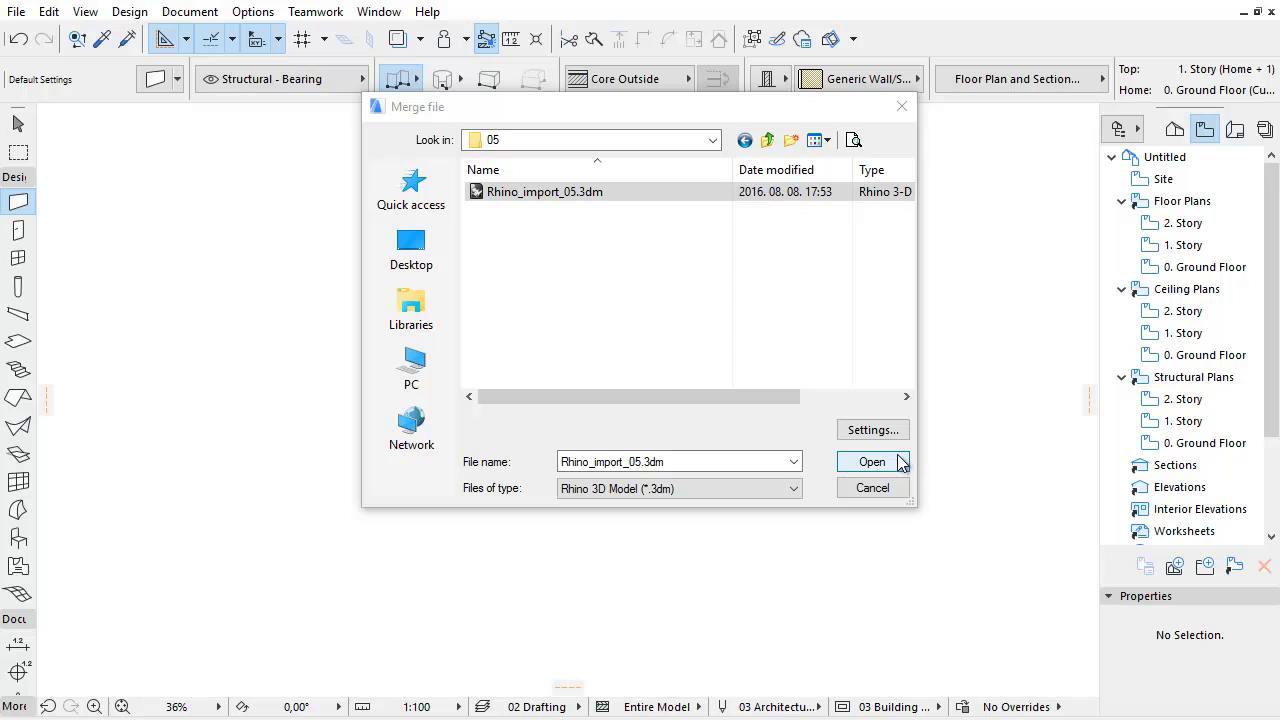
click(872, 462)
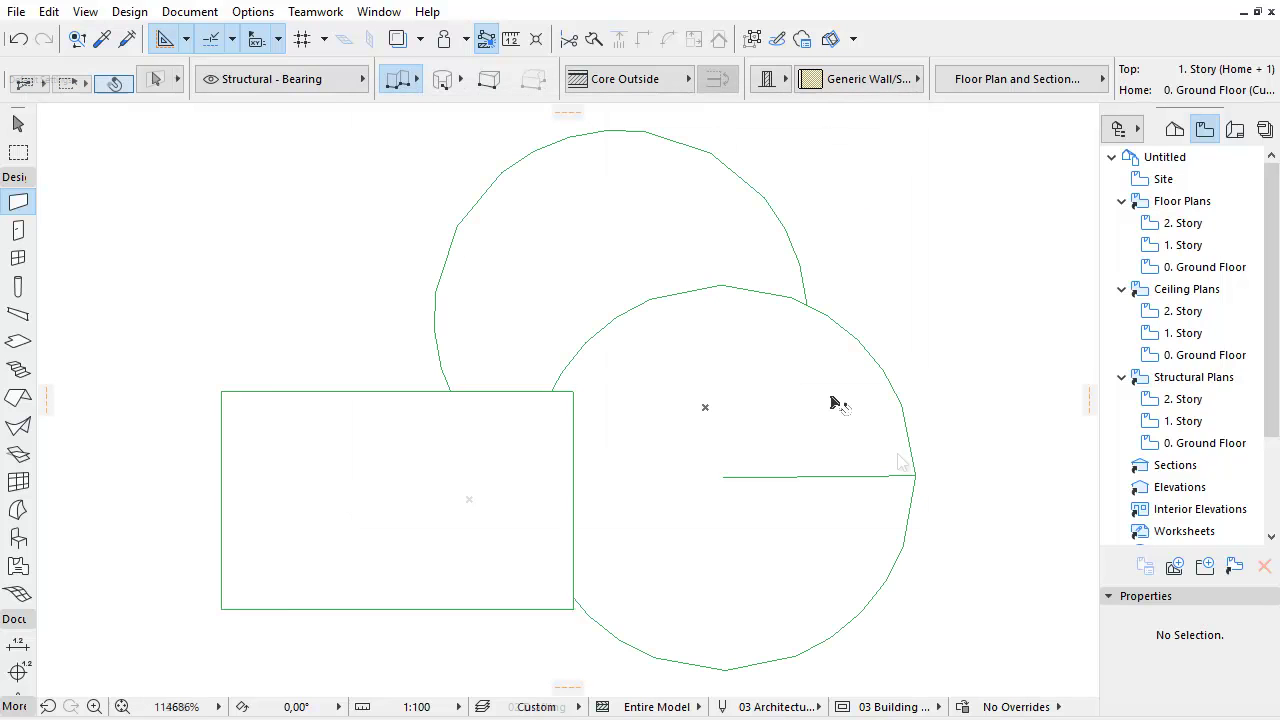
Select the circular Rhino_Object_2 and open its Object Selection Settings
click(836, 400)
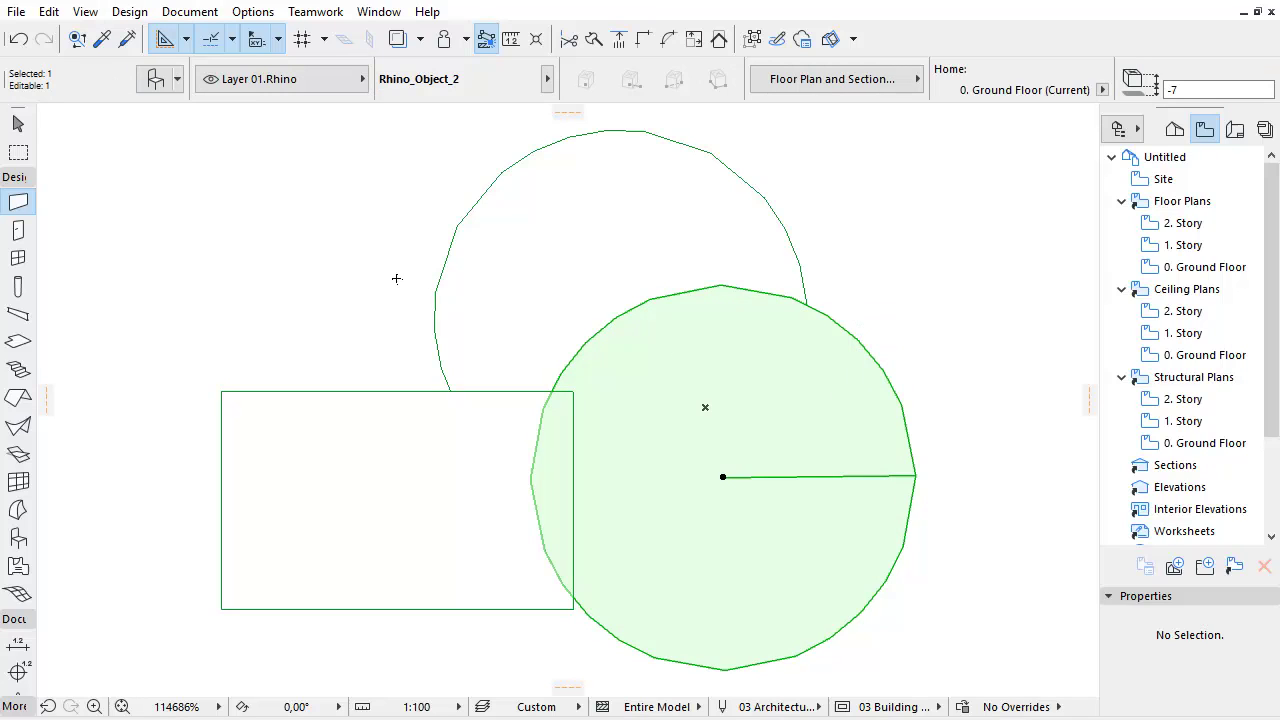
click(164, 84)
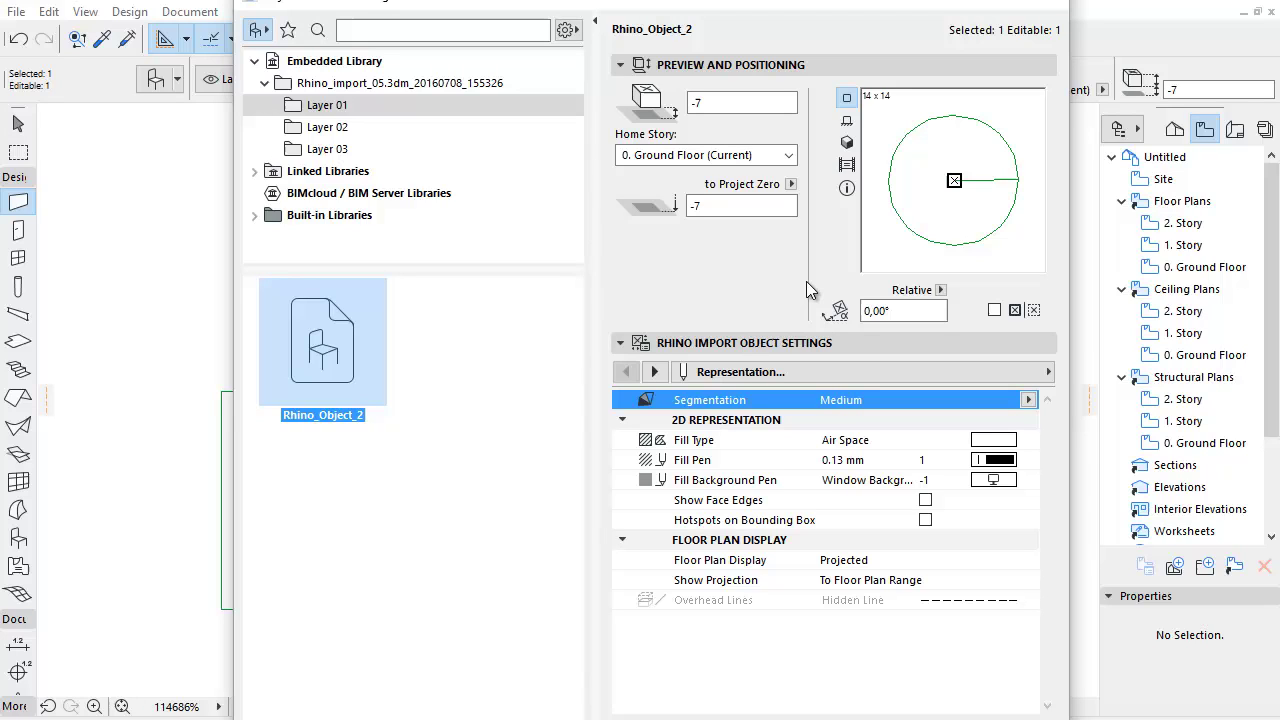
Show the 3D preview and set Rhino_Object_2's segmentation to Minimum, then to Maximum
click(847, 143)
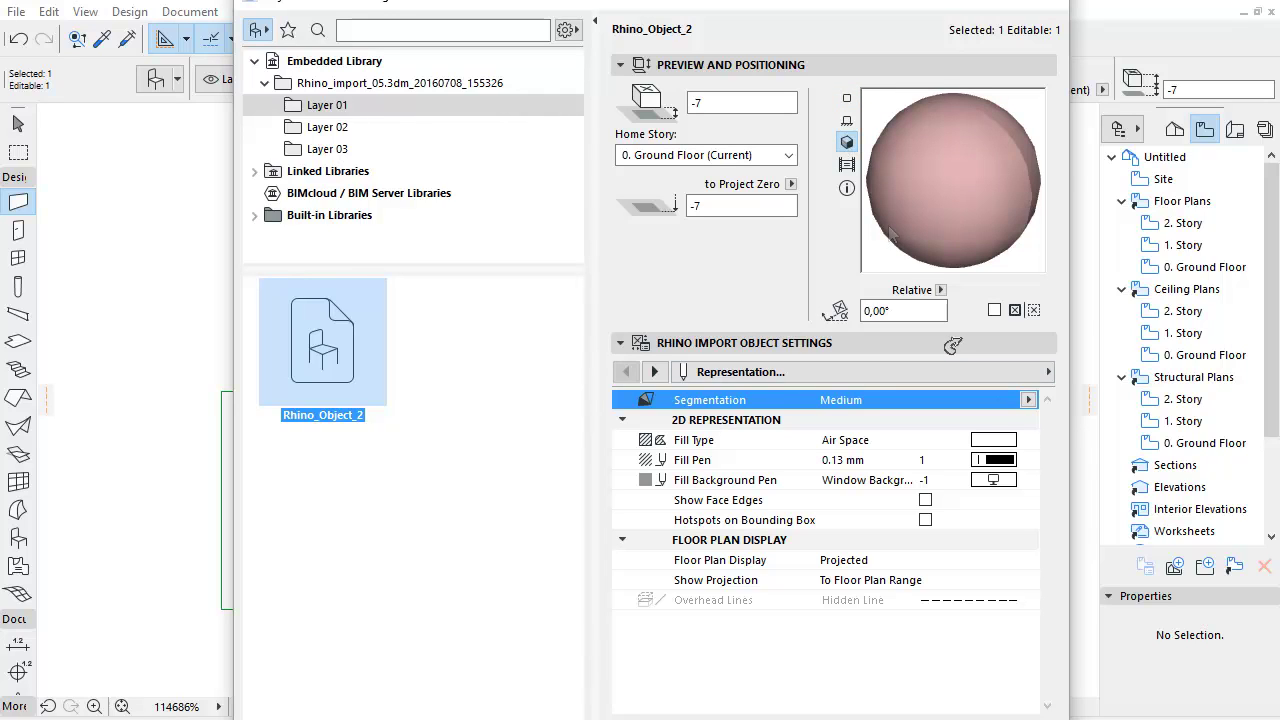
click(1029, 400)
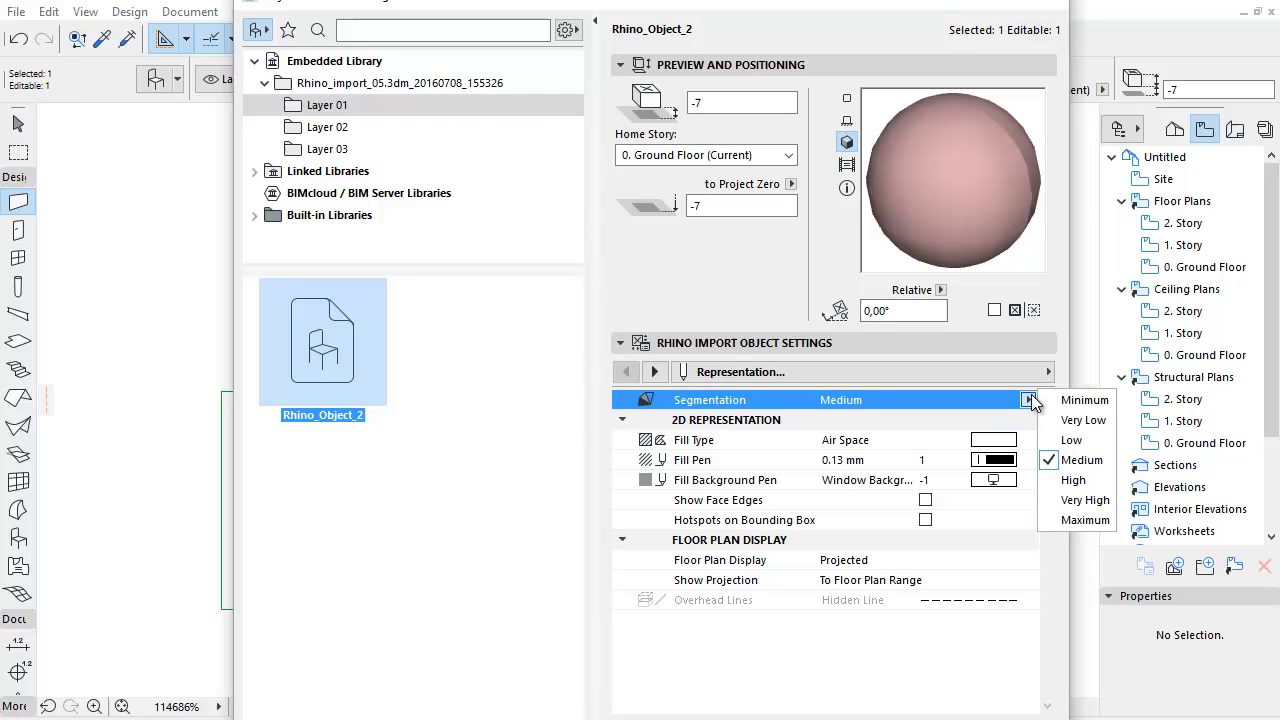
click(1068, 400)
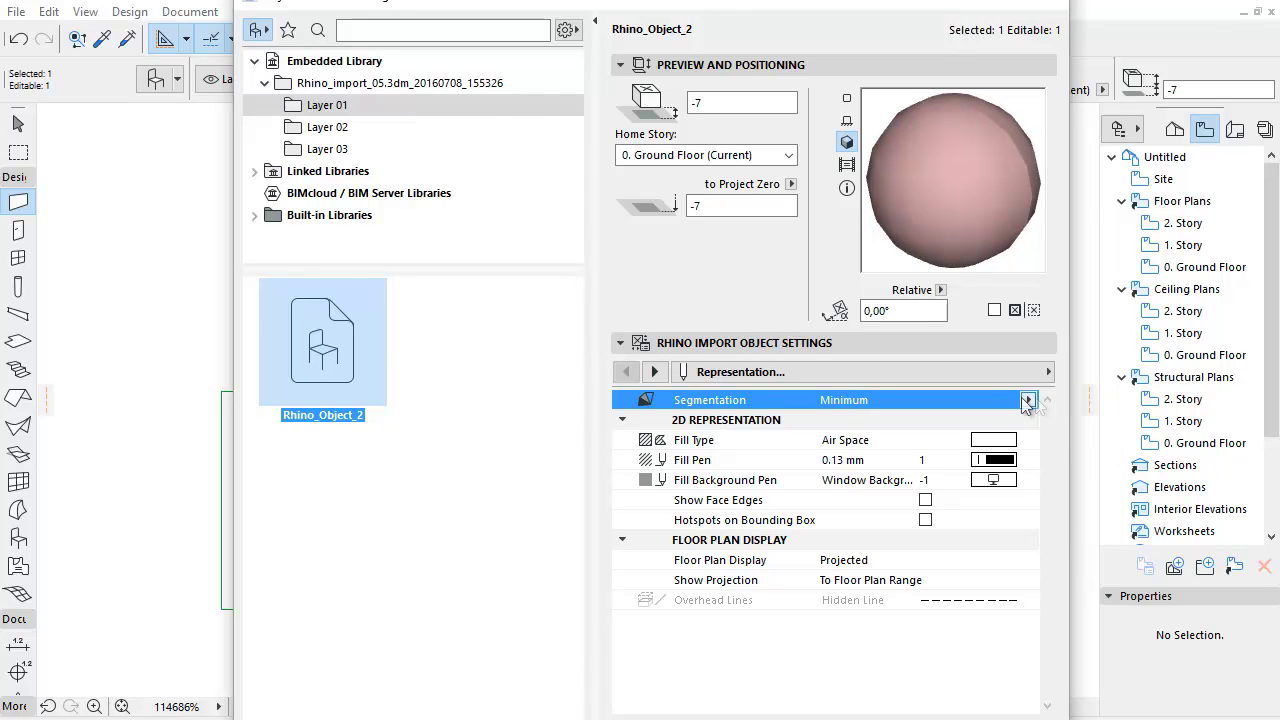
click(1027, 400)
click(1087, 520)
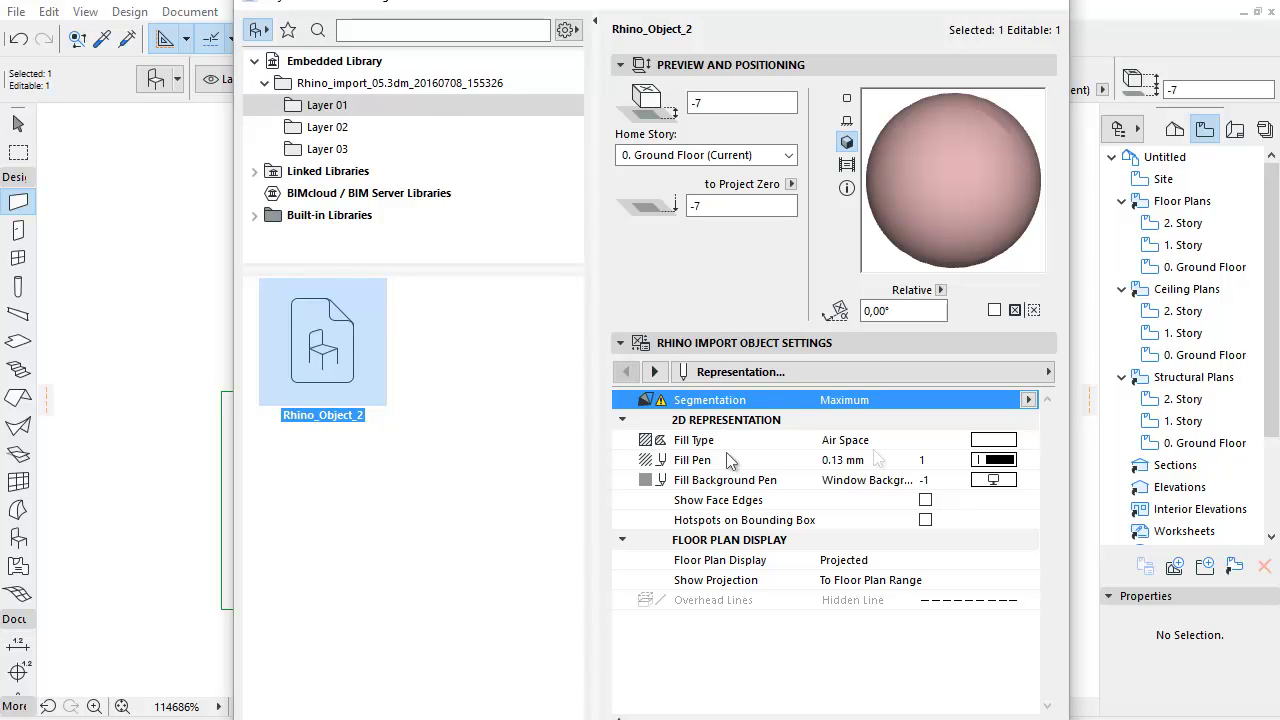
Review the 2D Representation options and toggle Hotspots on Bounding Box, then show the Description parameters
click(808, 422)
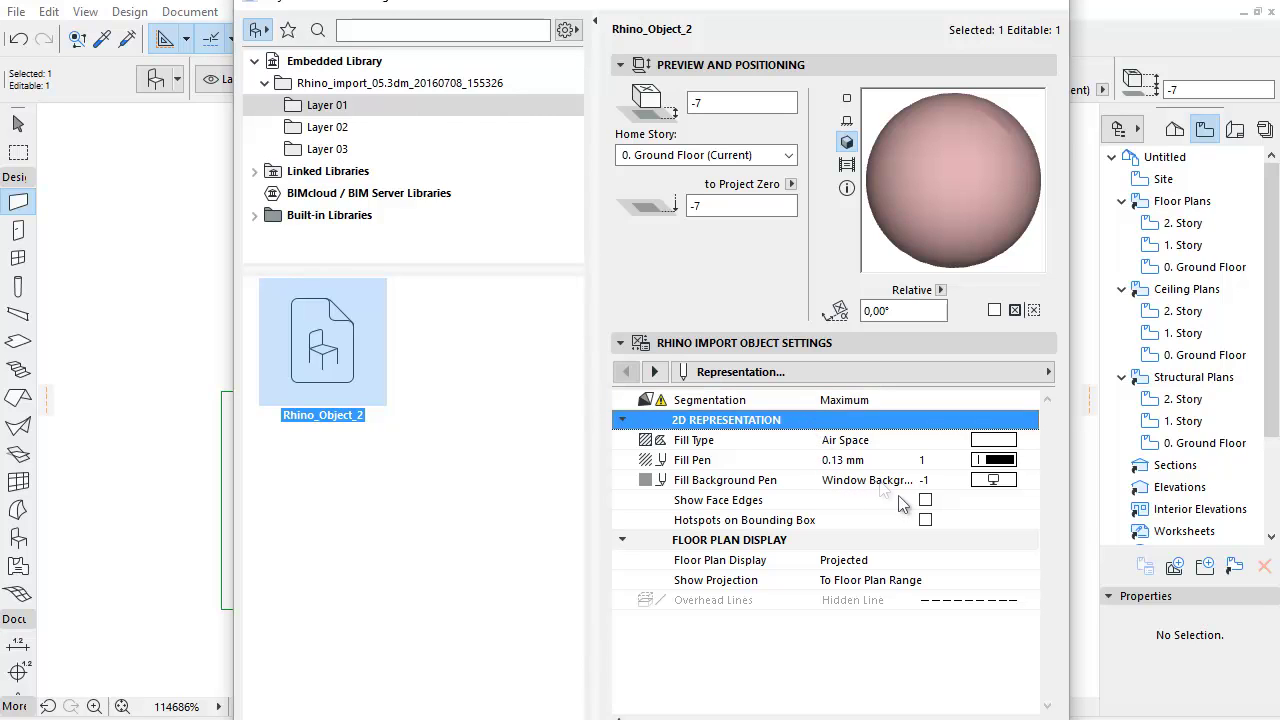
click(912, 542)
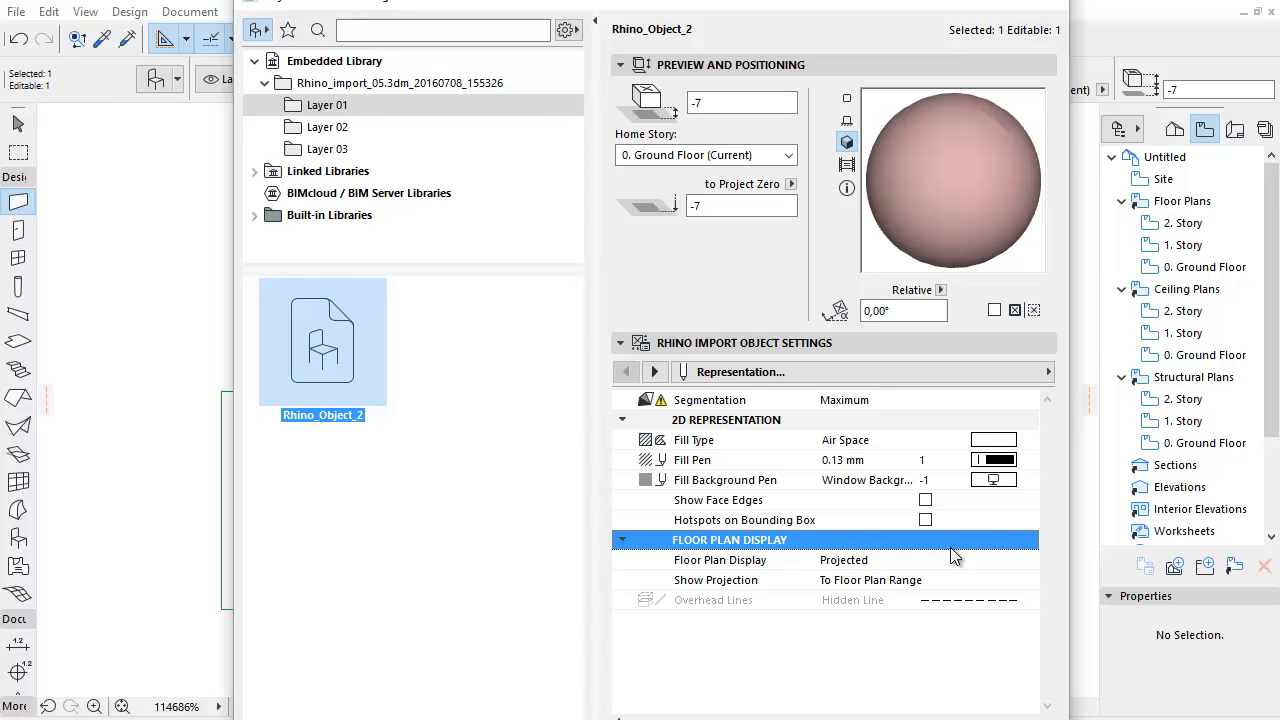
click(846, 100)
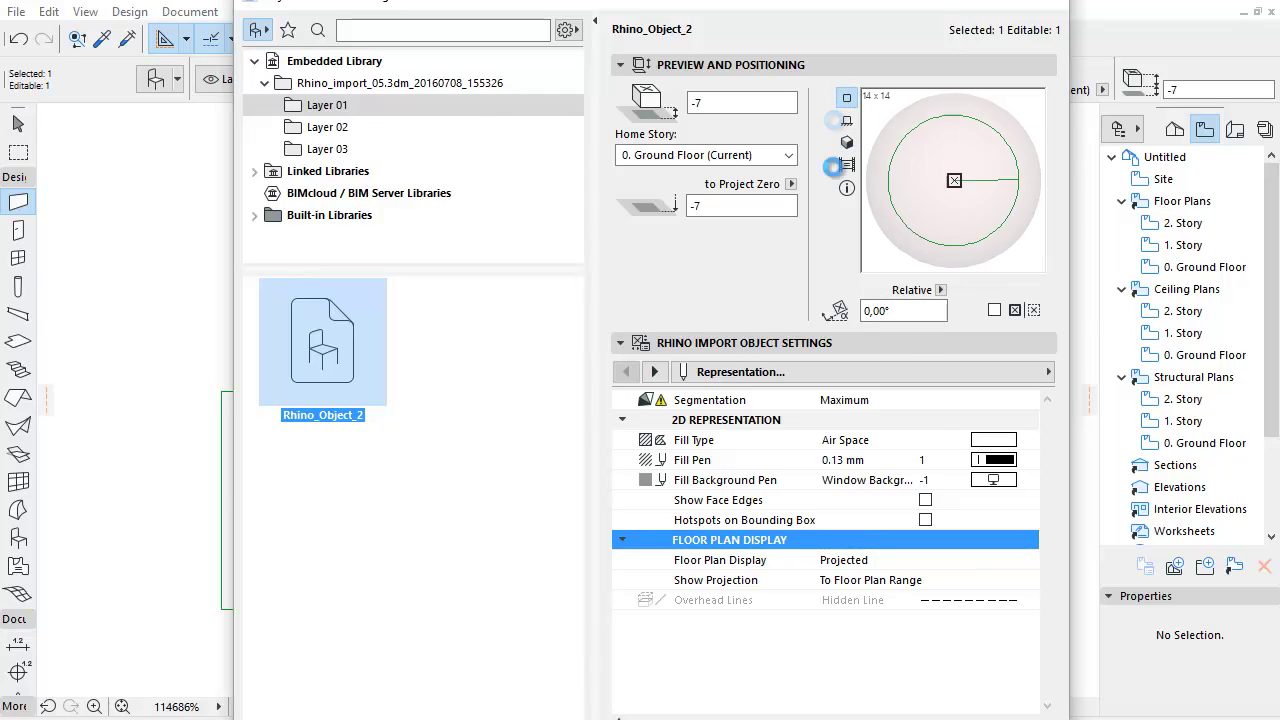
click(927, 519)
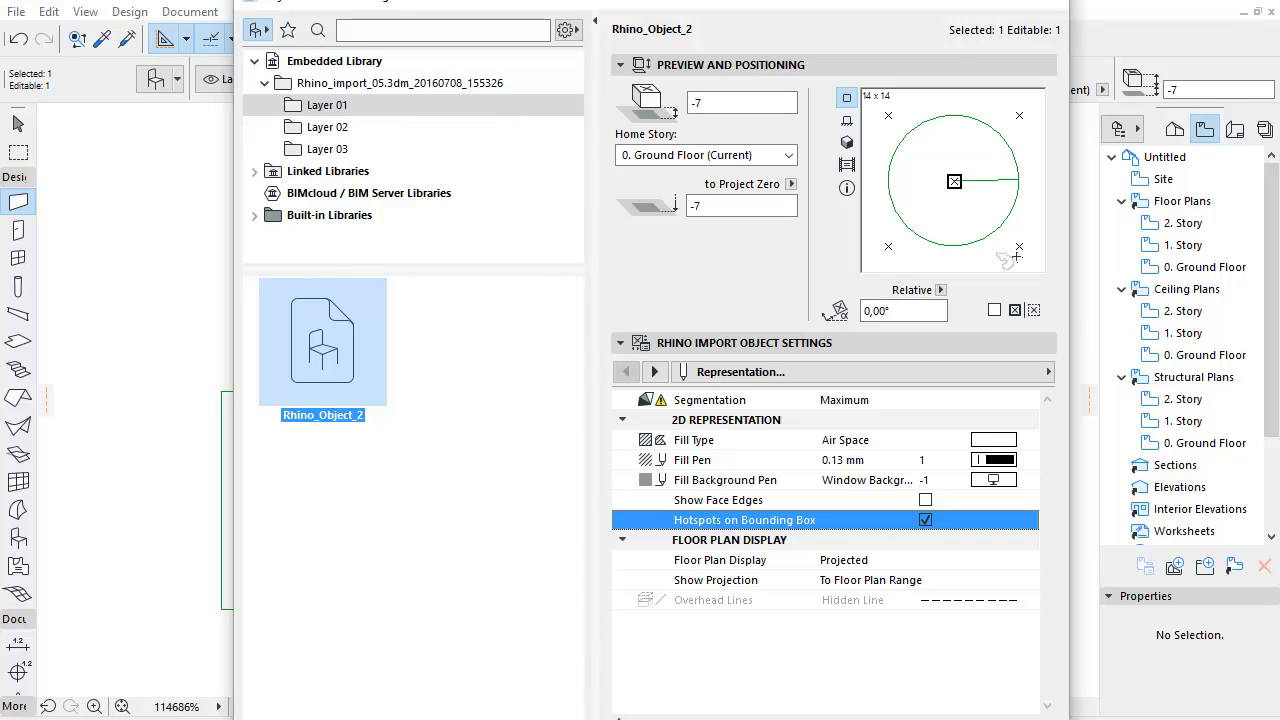
click(925, 520)
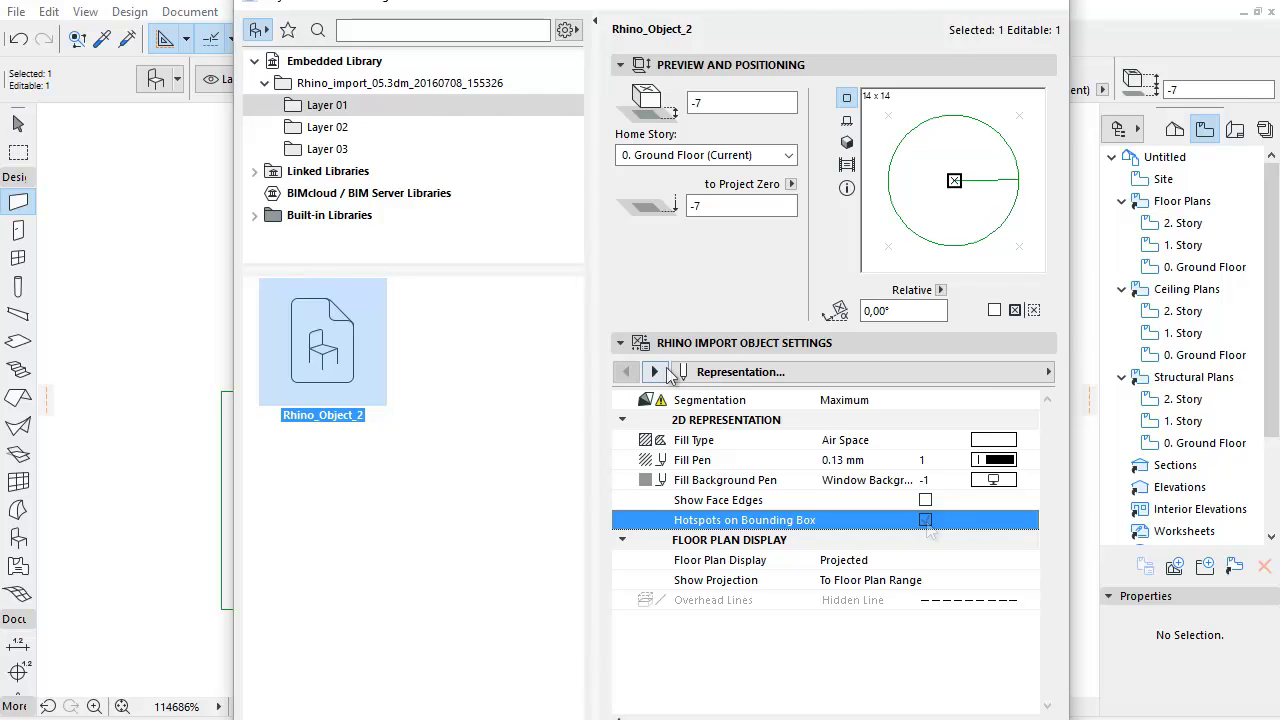
click(656, 372)
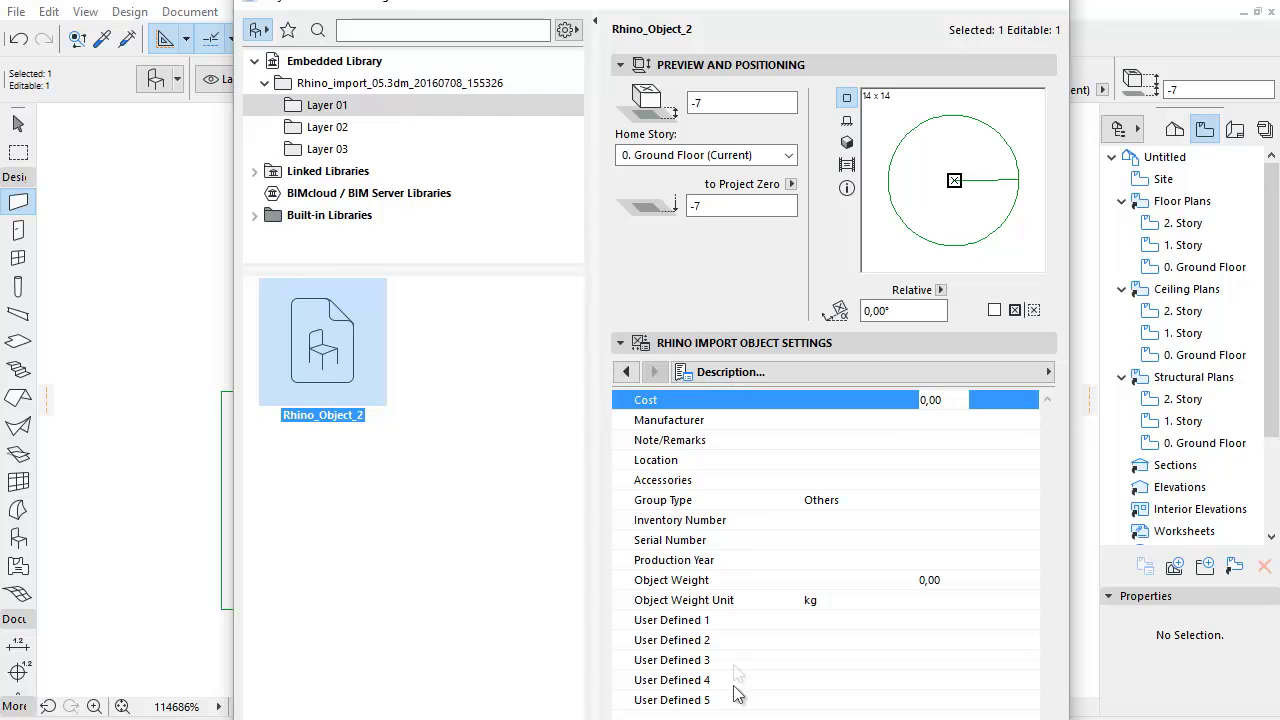
Expand the MODEL settings and choose Rhino - 002 as the override surface
click(723, 343)
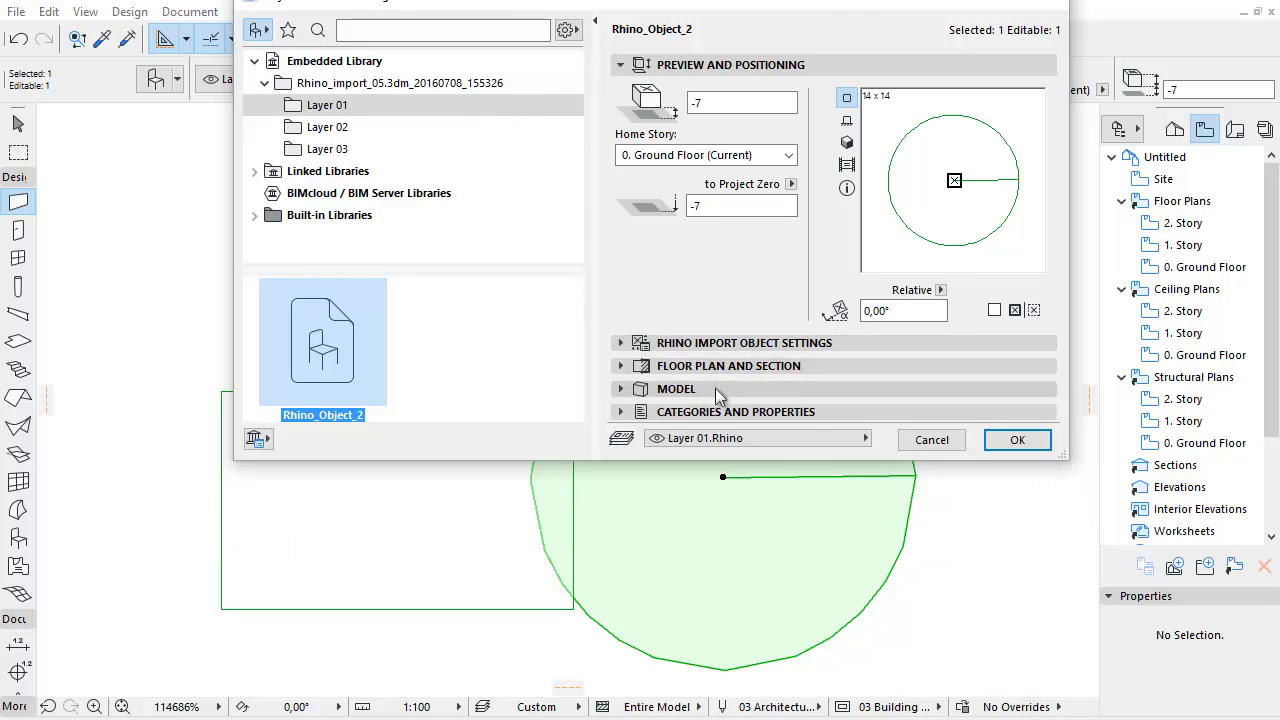
click(715, 388)
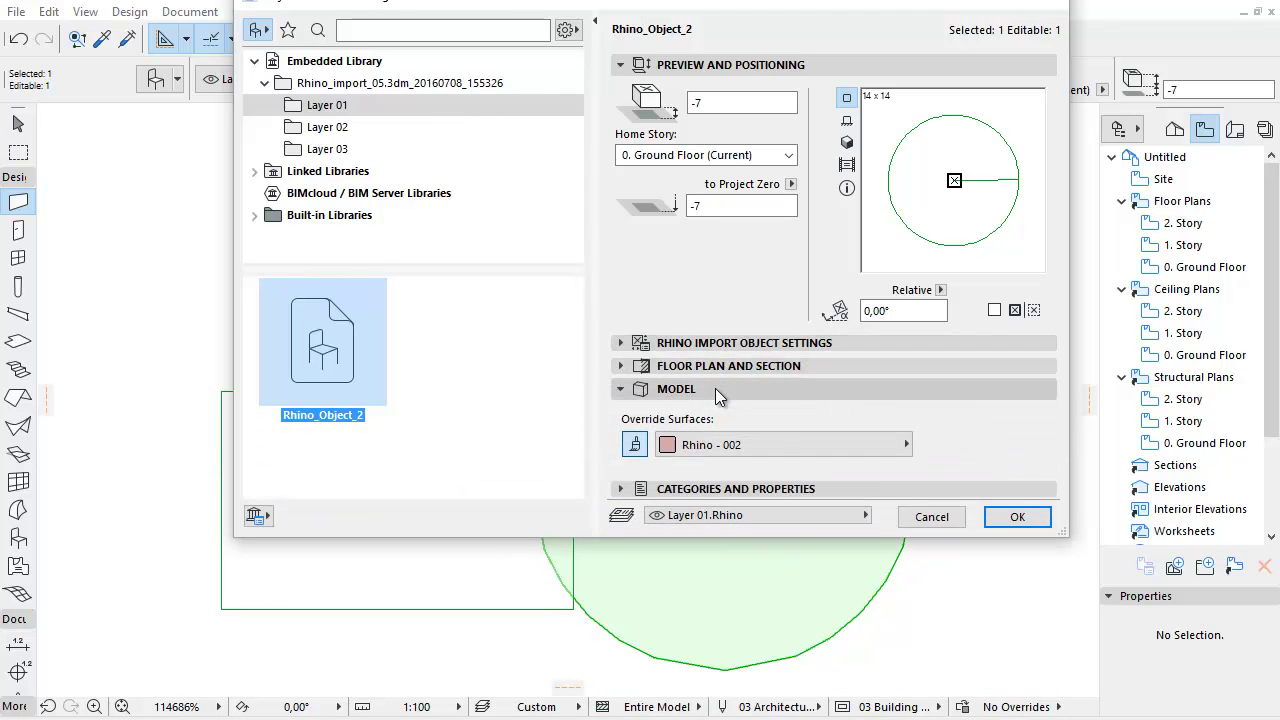
click(731, 445)
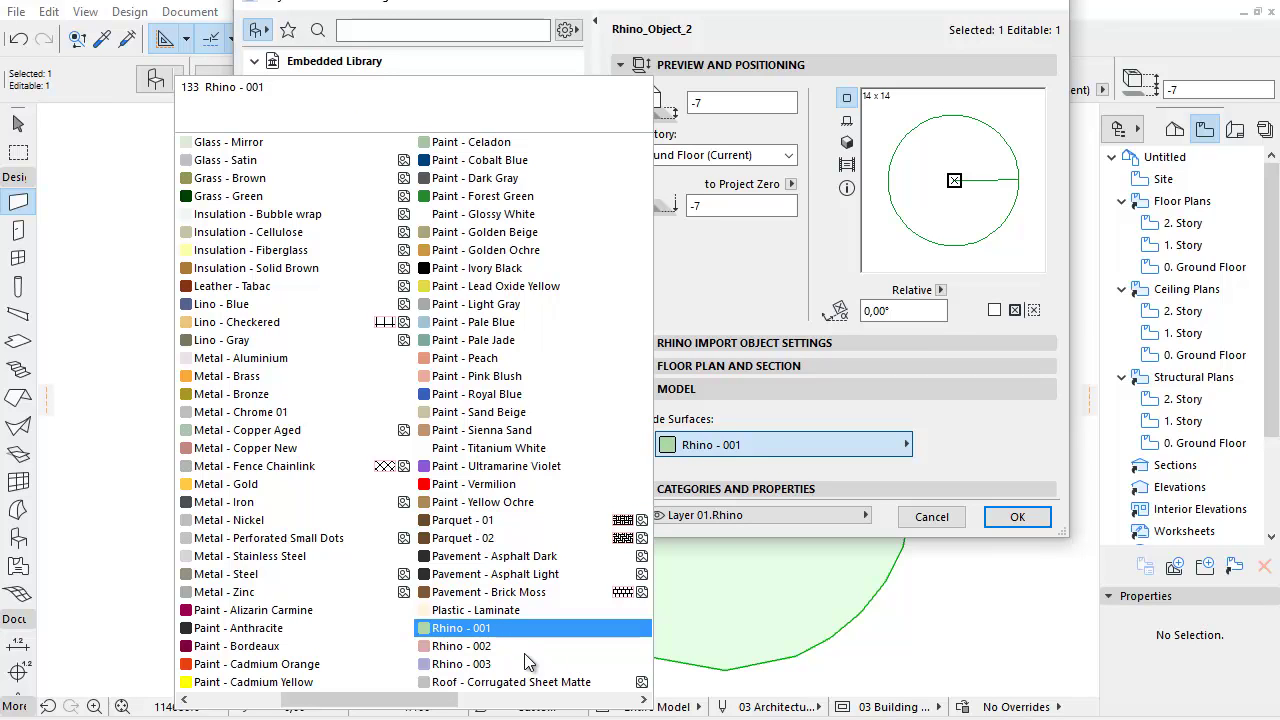
click(937, 420)
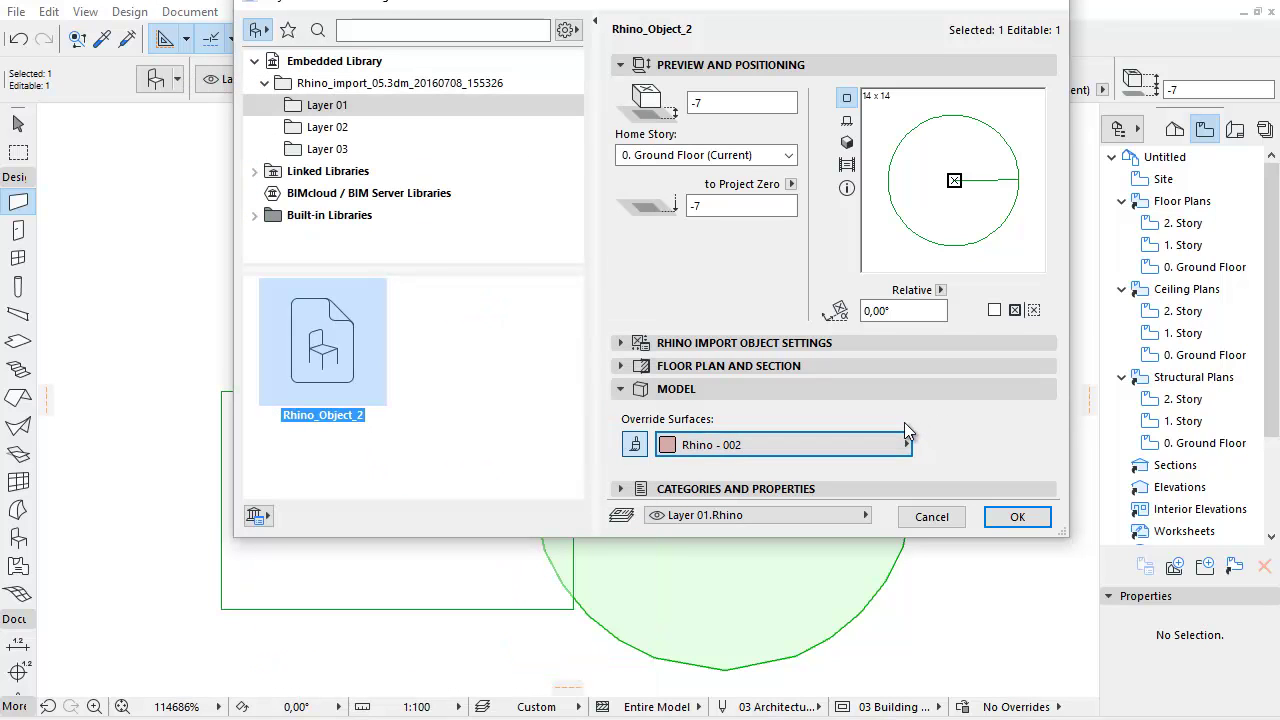
Inspect the Rhino Layer and Rhino UUID properties under Categories and Properties, then close the settings
click(658, 391)
click(620, 412)
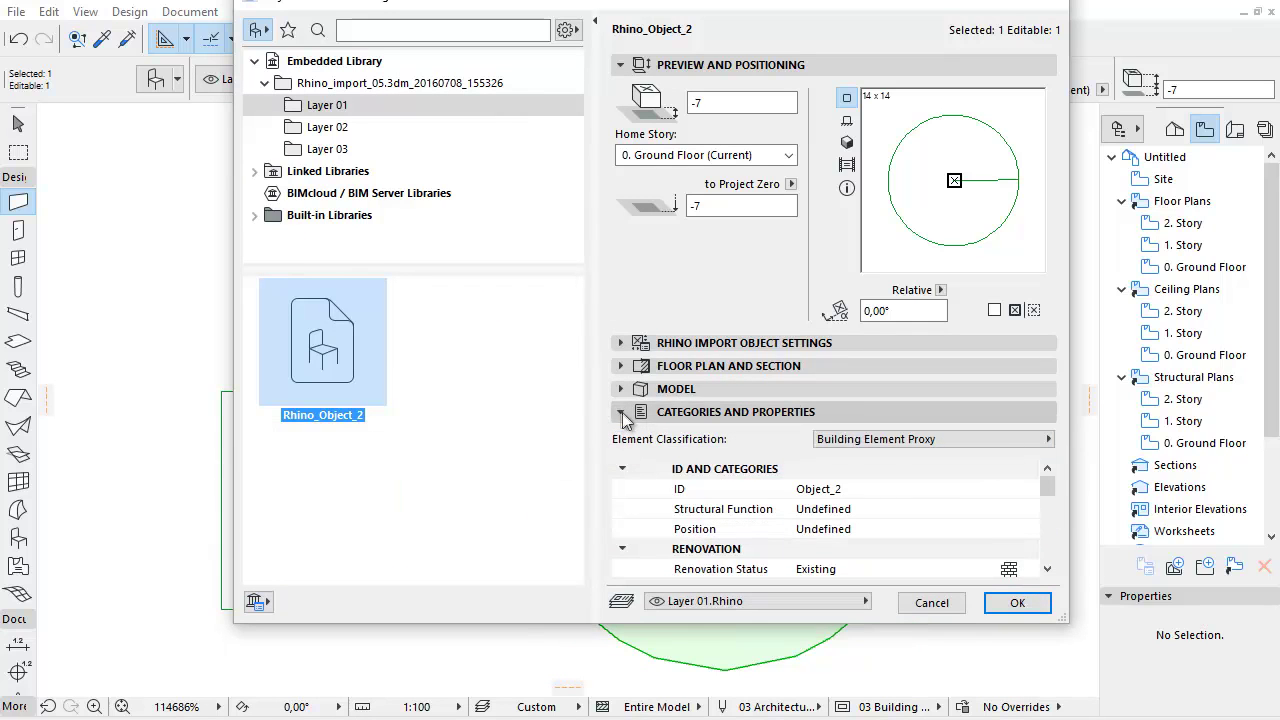
scroll(892, 487, down, 1)
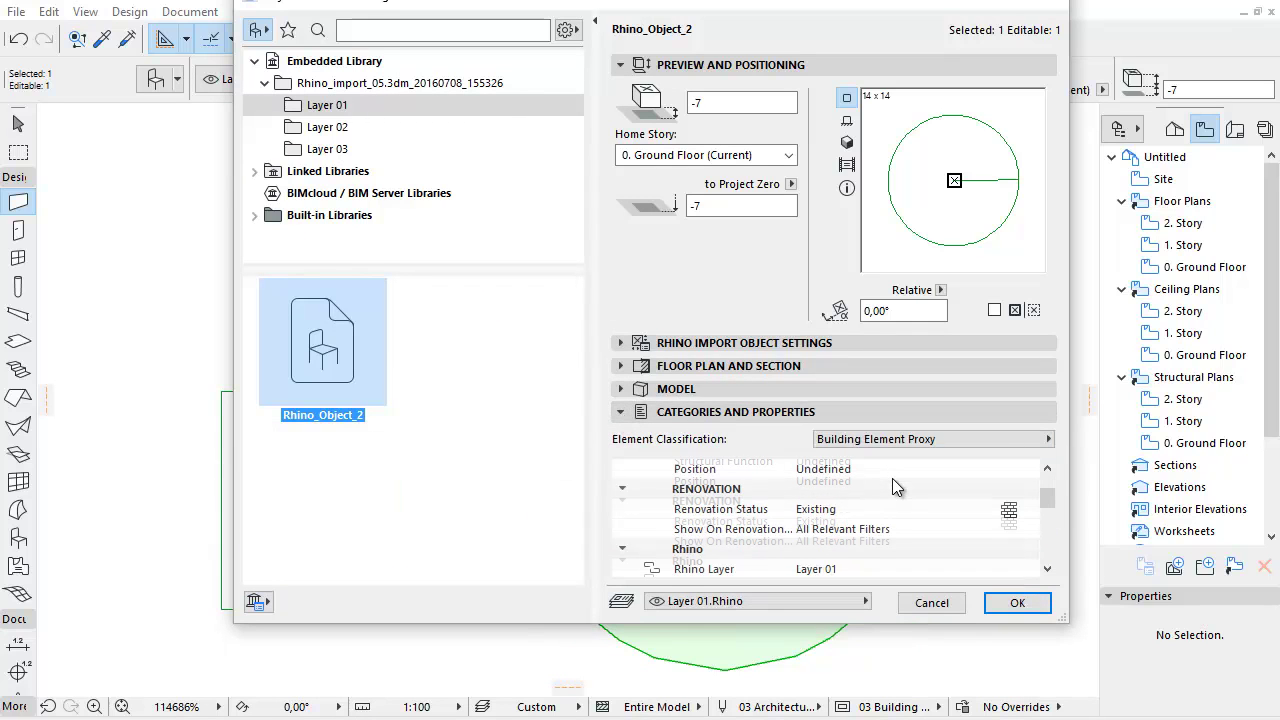
scroll(893, 487, down, 1)
click(862, 510)
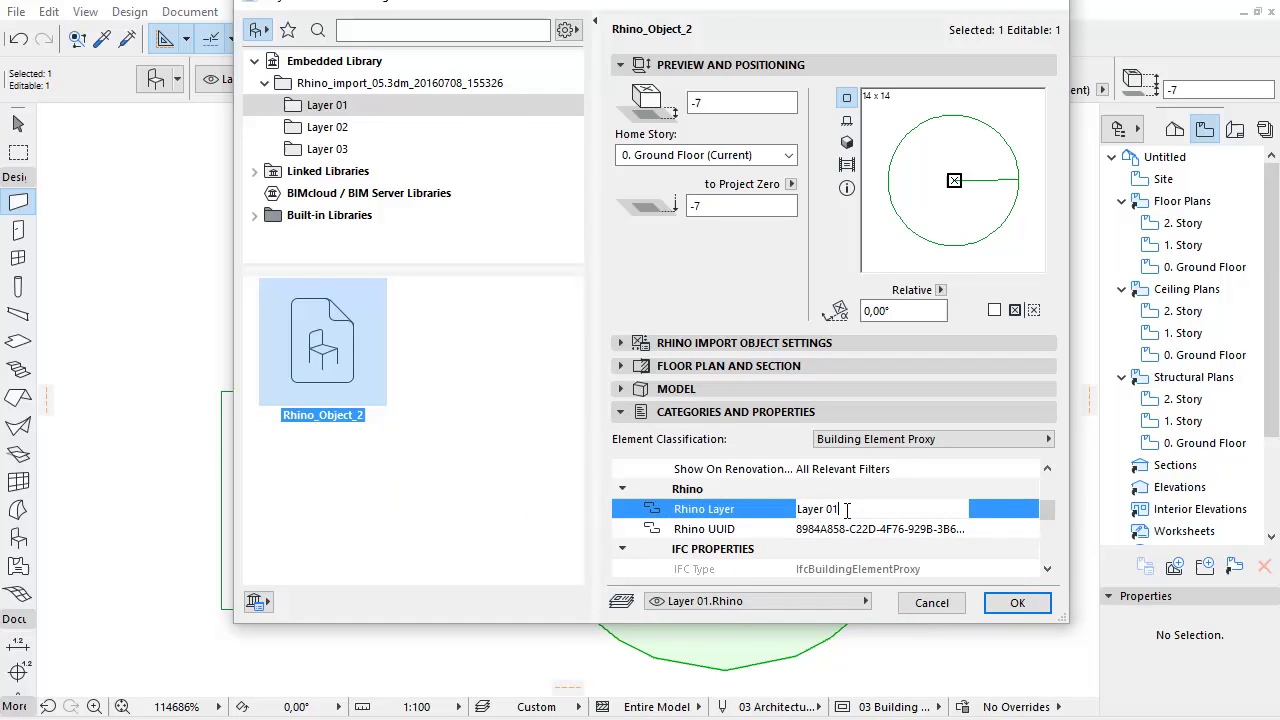
click(914, 529)
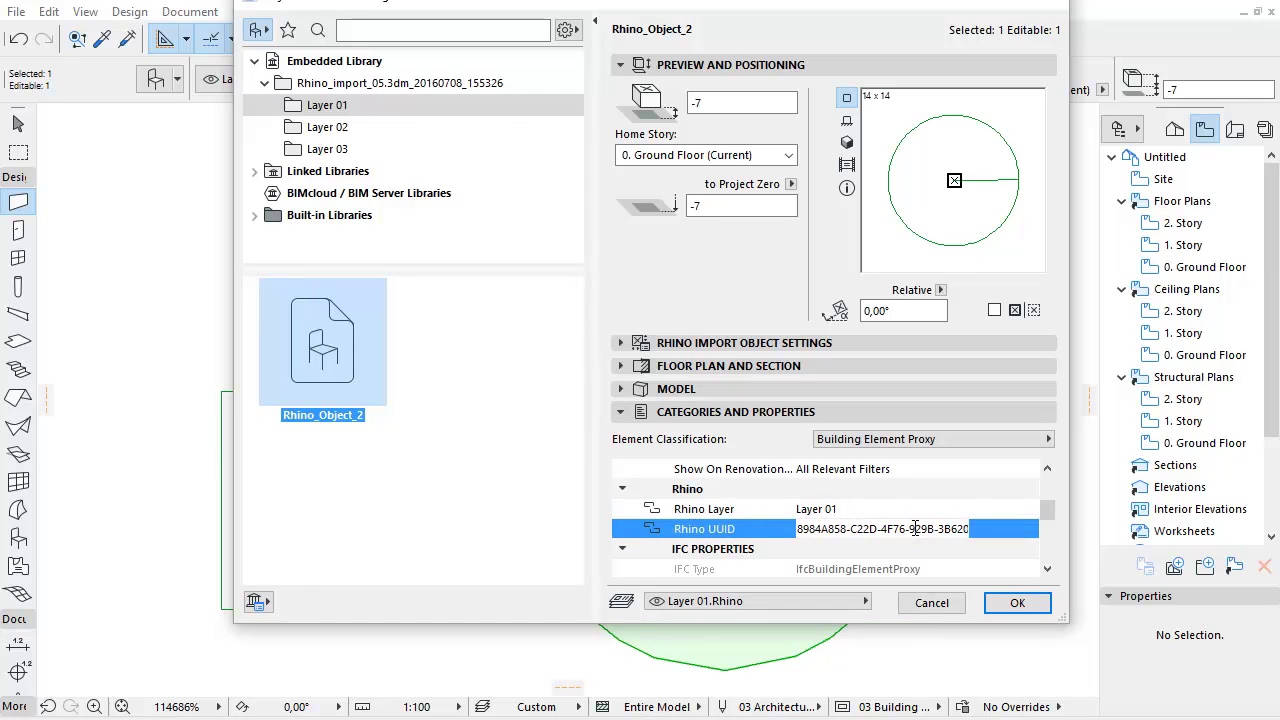
key(Return)
click(48, 12)
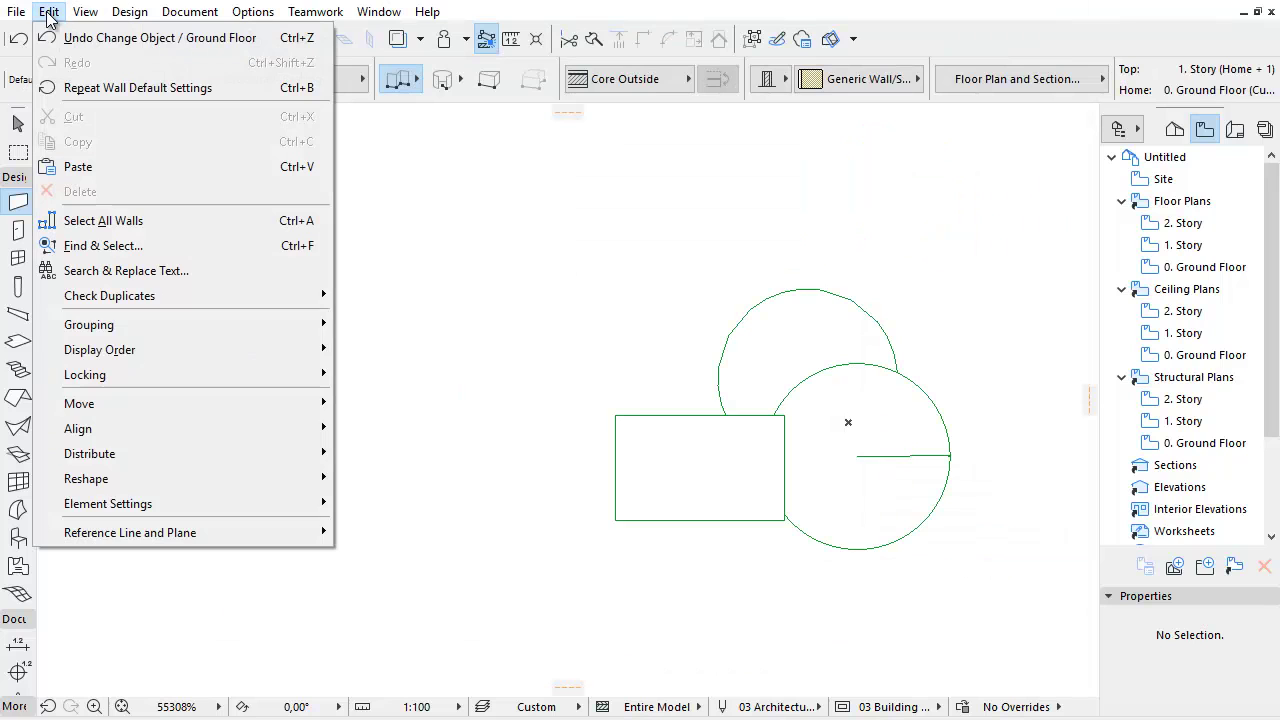
Use Find & Select to add elements whose Rhino Layer contains 1 to the selection
click(160, 245)
click(480, 323)
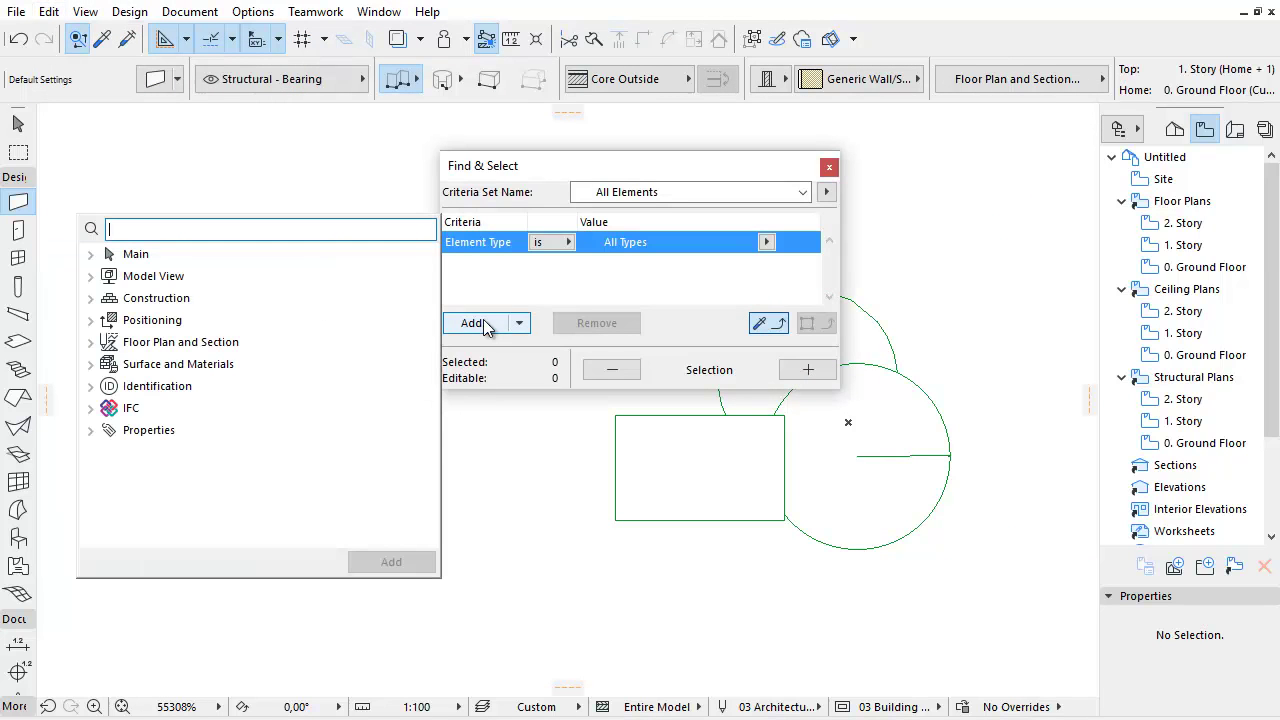
click(91, 431)
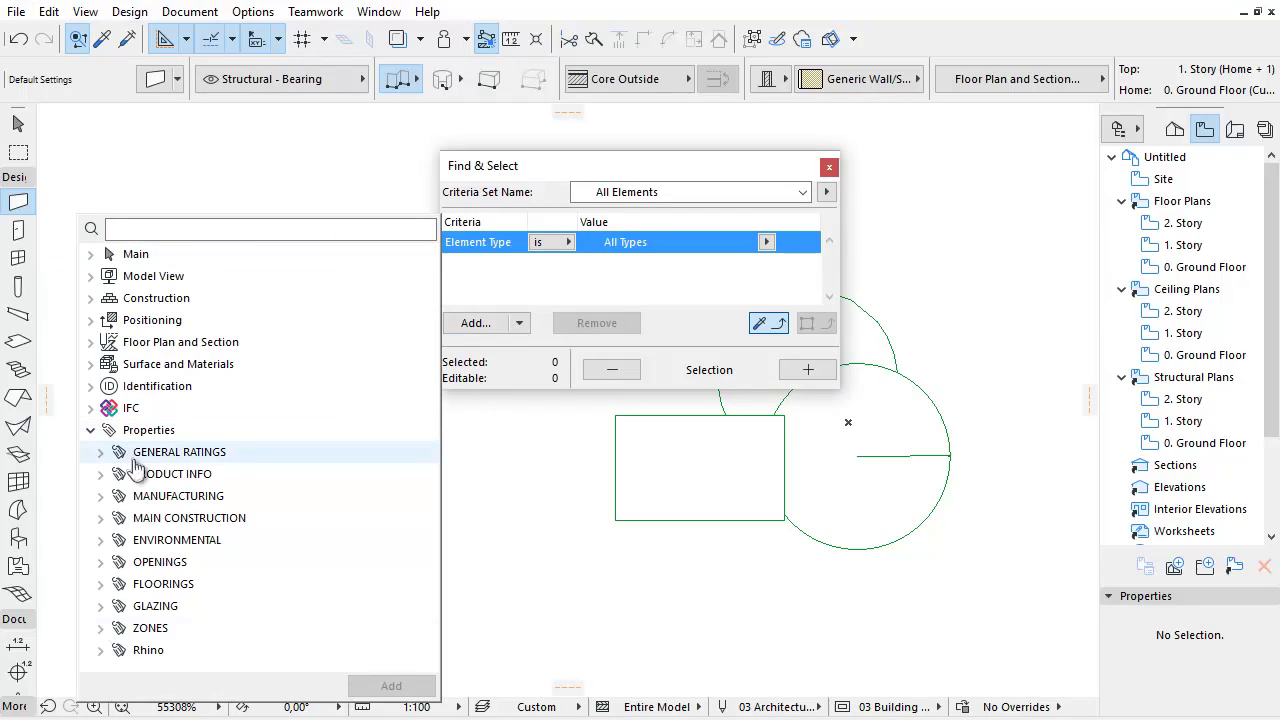
click(101, 652)
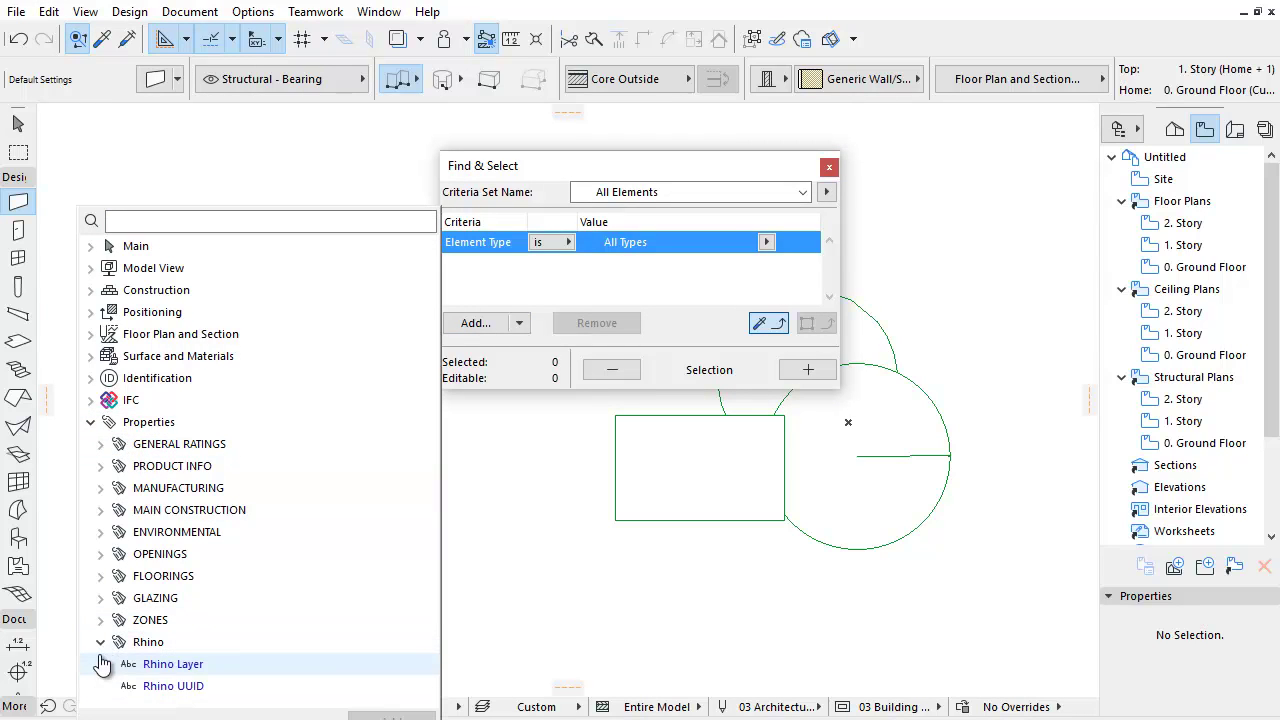
click(193, 666)
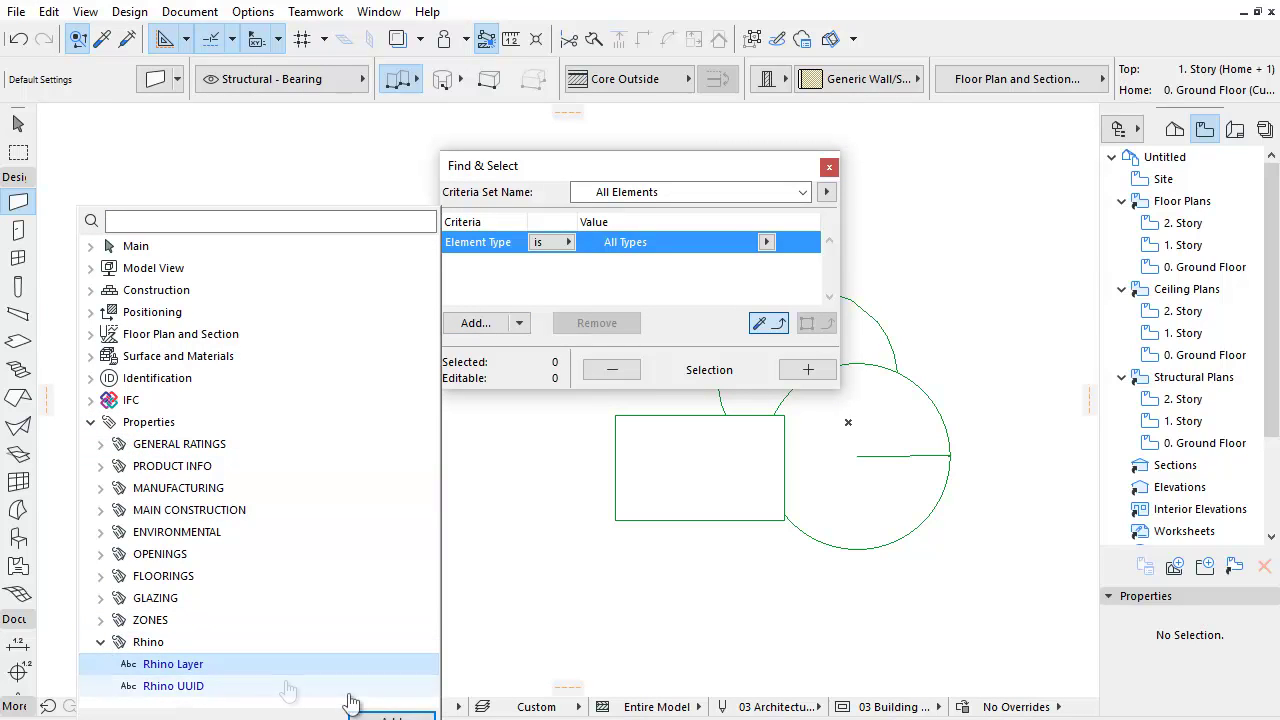
click(393, 716)
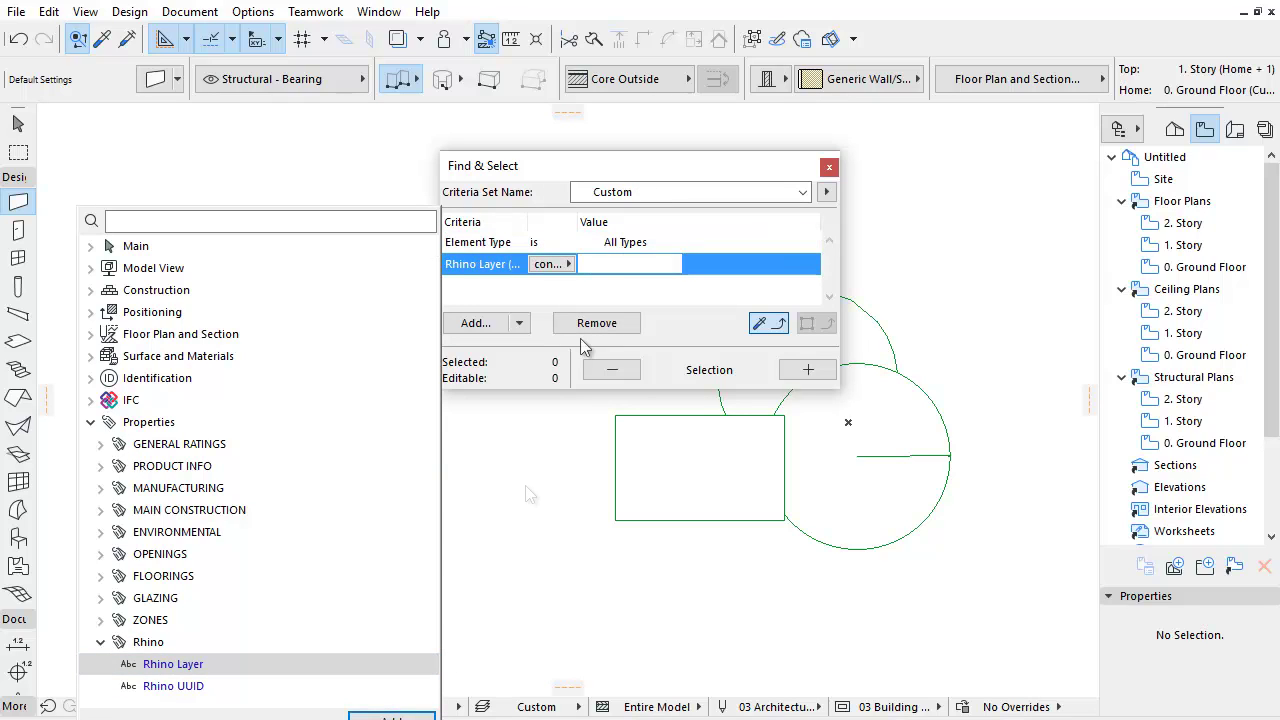
text(1)
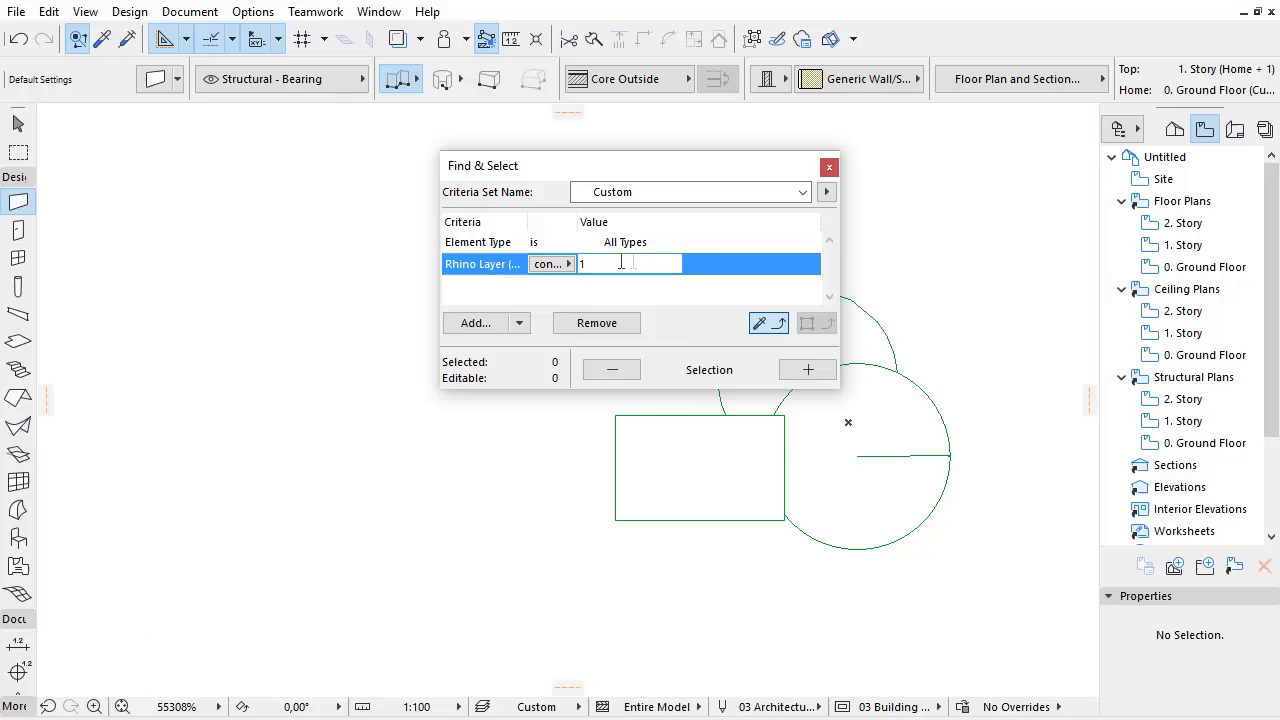
click(569, 264)
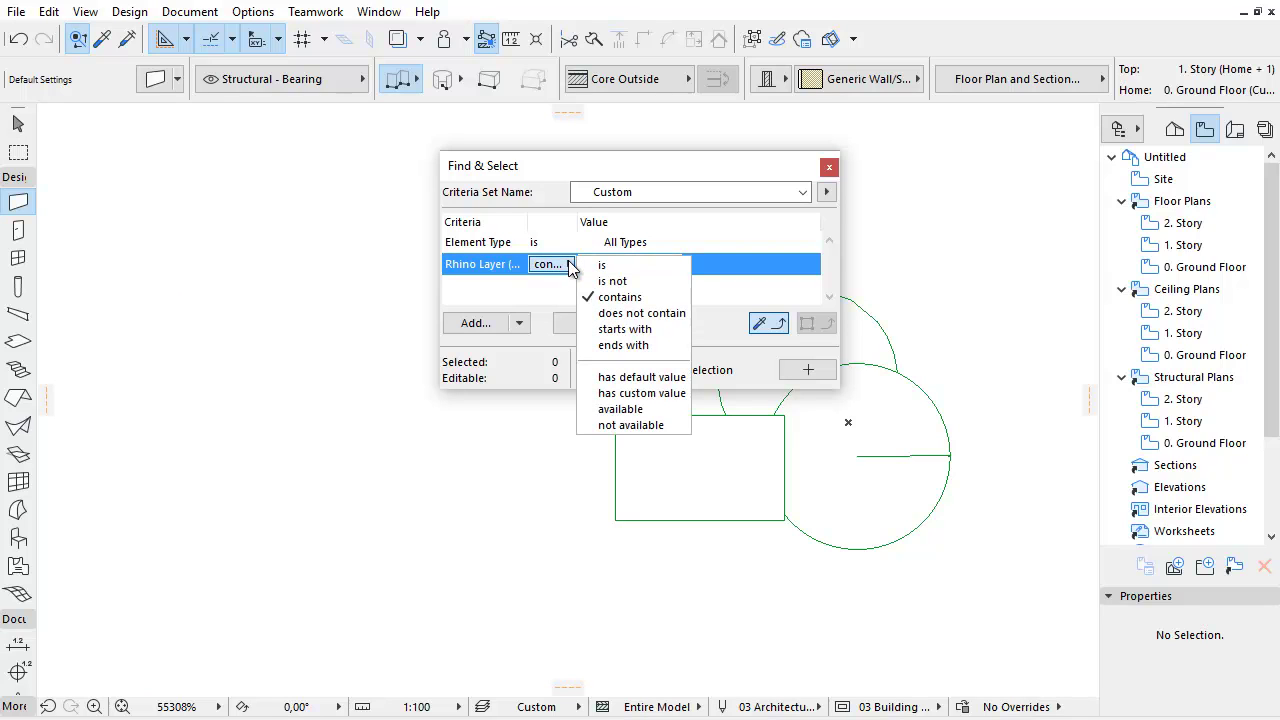
click(569, 264)
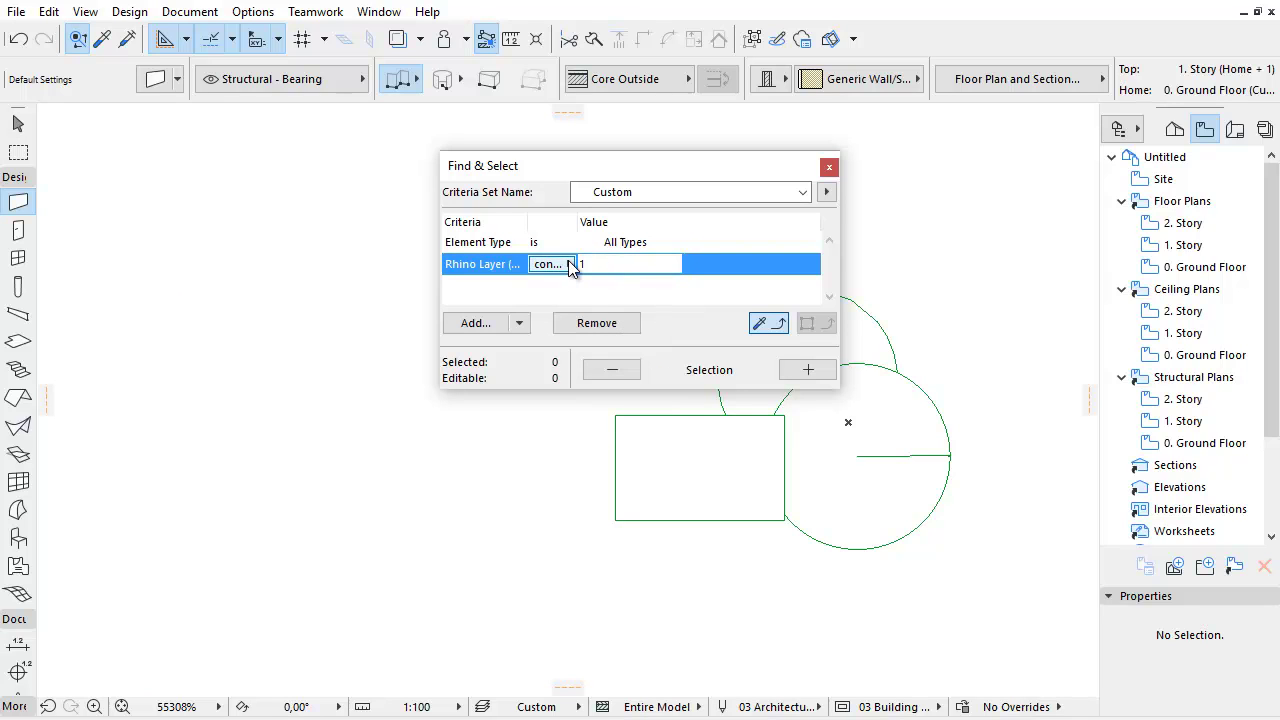
click(818, 371)
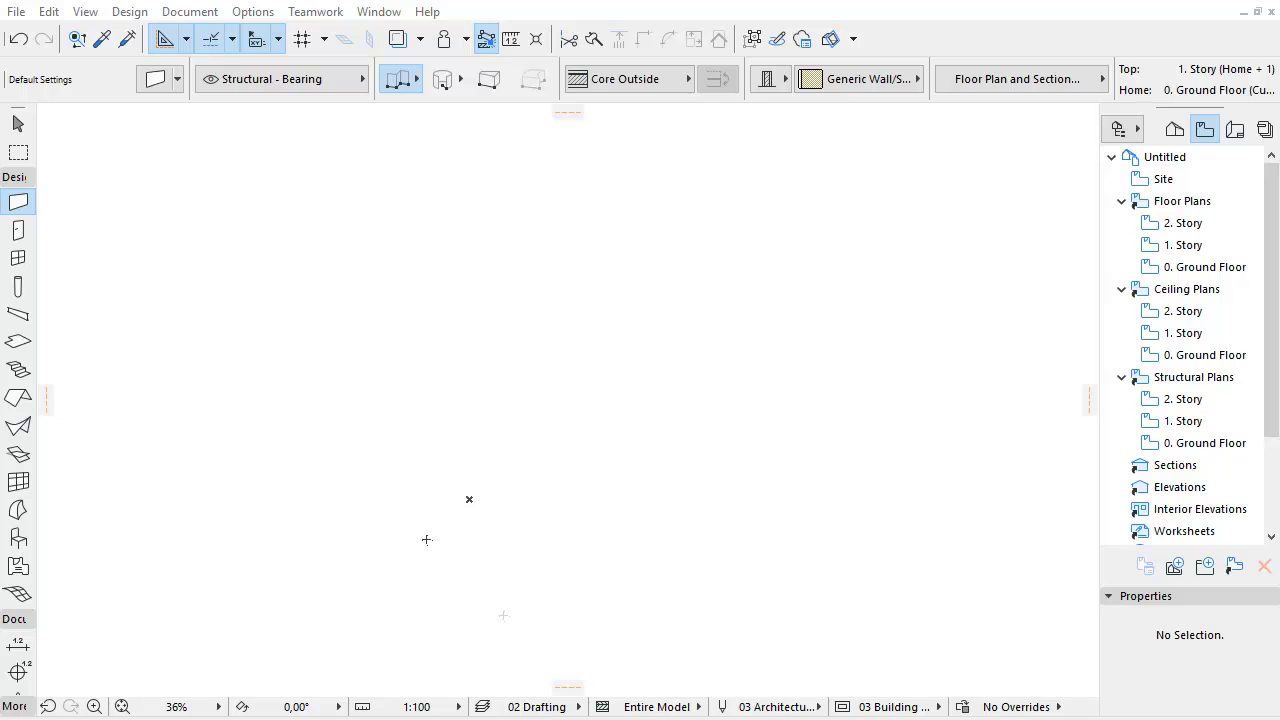
Merge Rhino_import_05.3dm again with Bake Curved Geometry on and the segmentation slider at medium
click(22, 13)
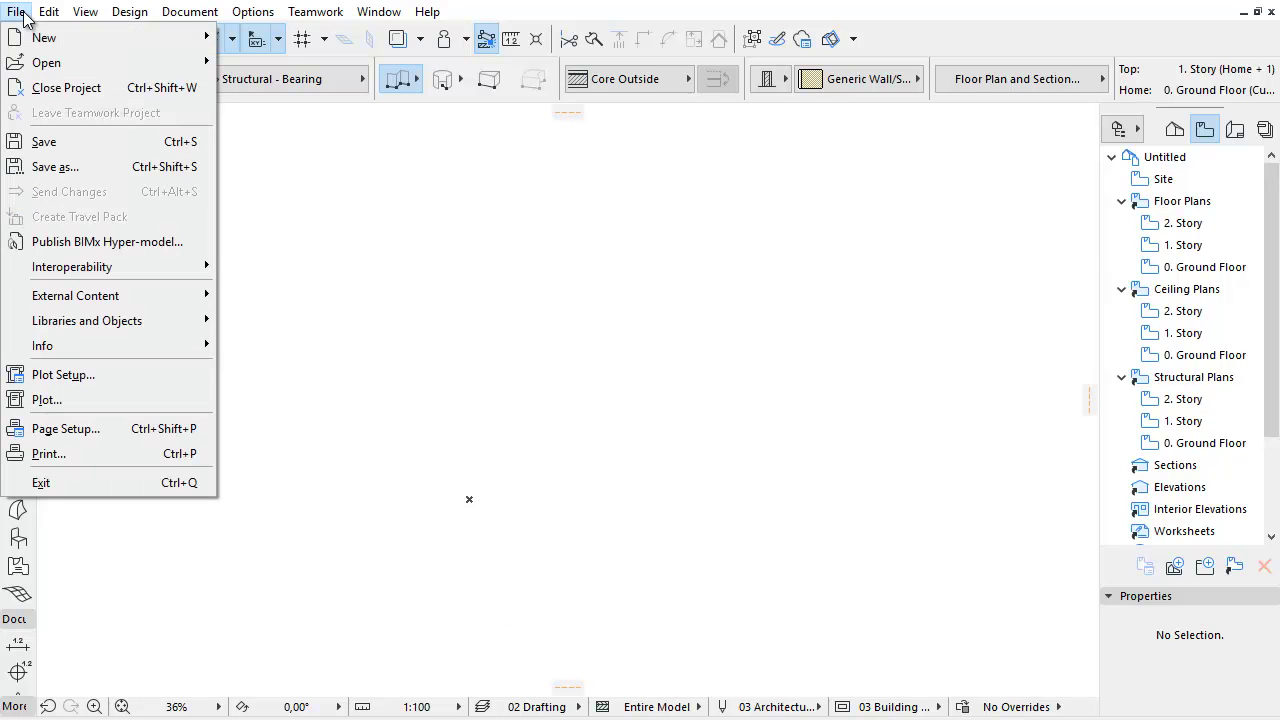
mouse_move(128, 263)
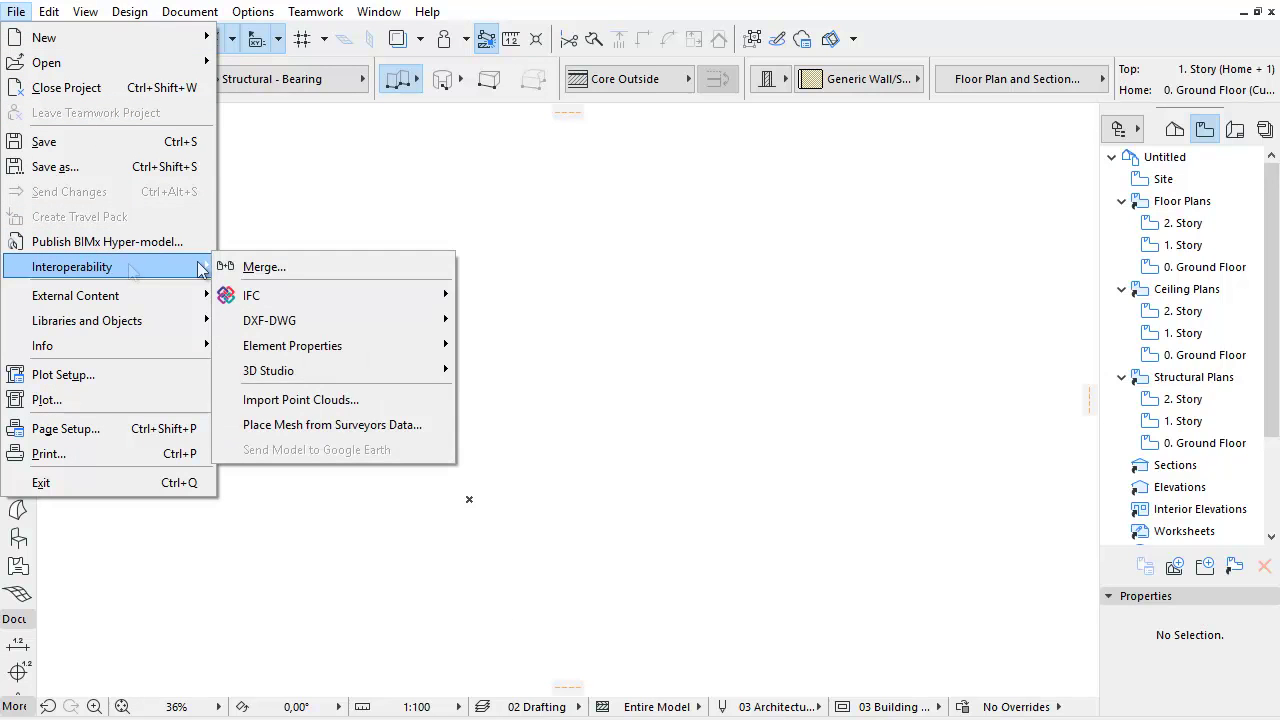
click(364, 266)
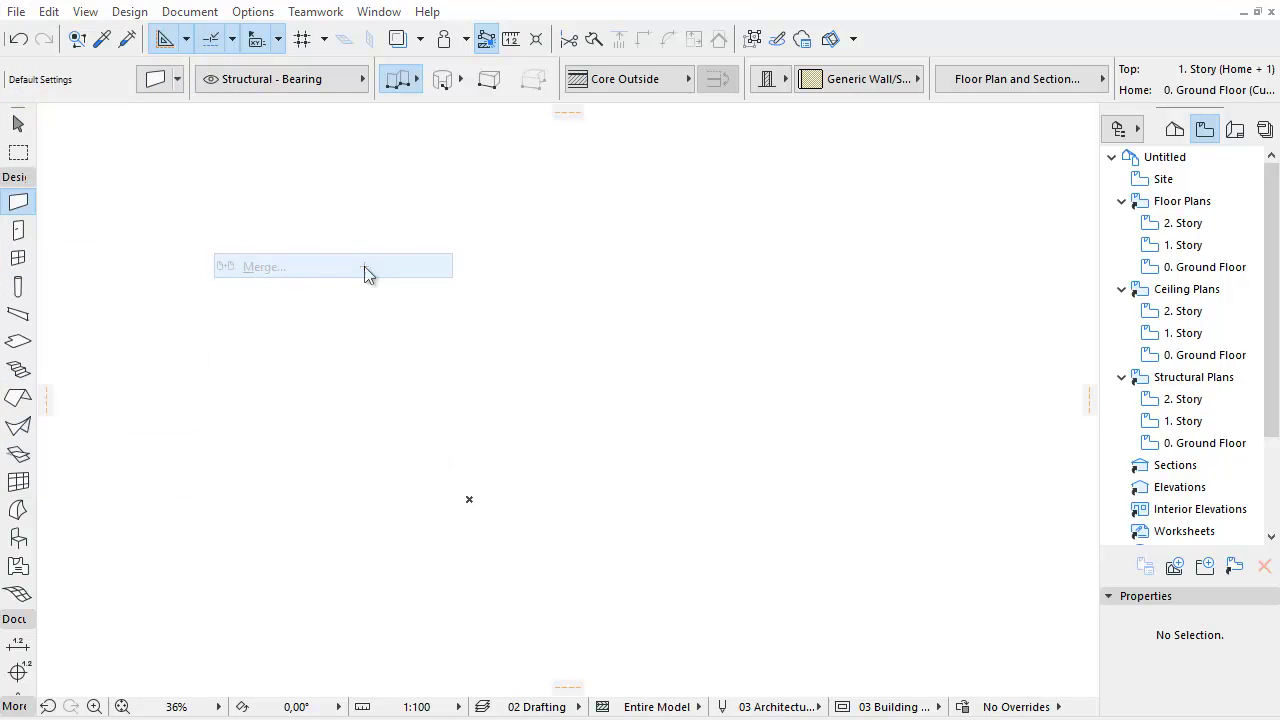
click(564, 190)
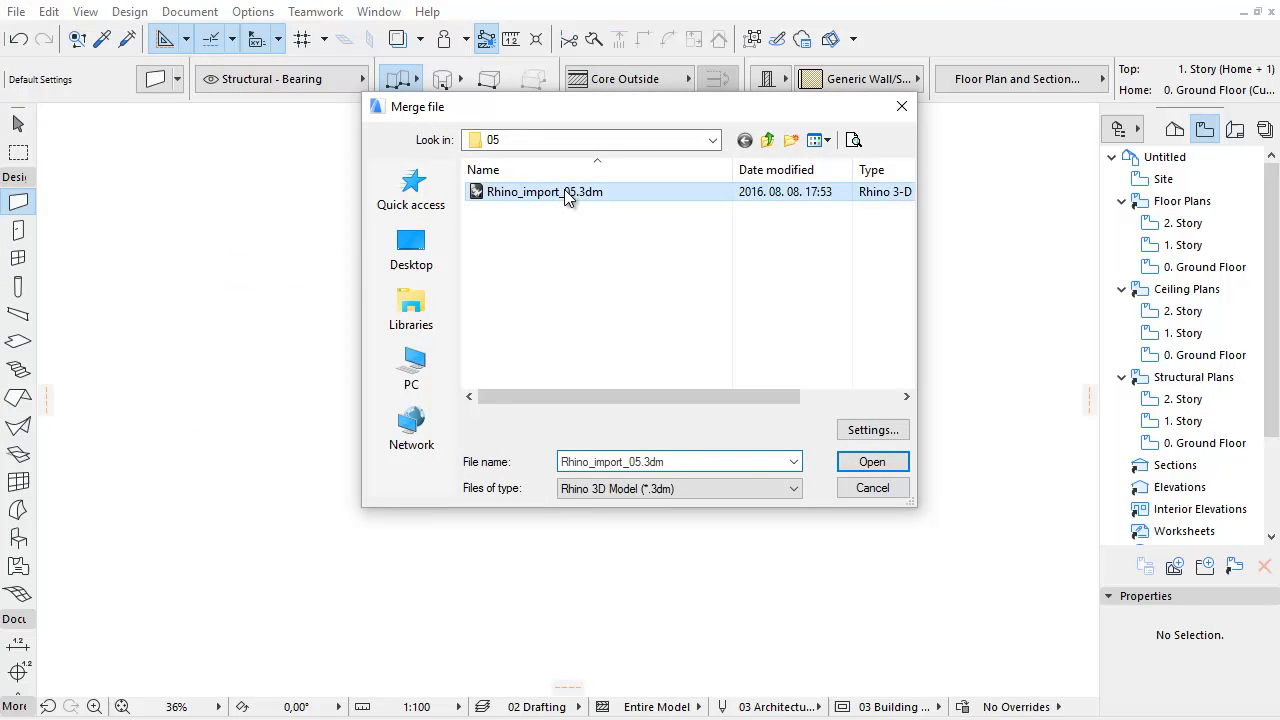
click(878, 430)
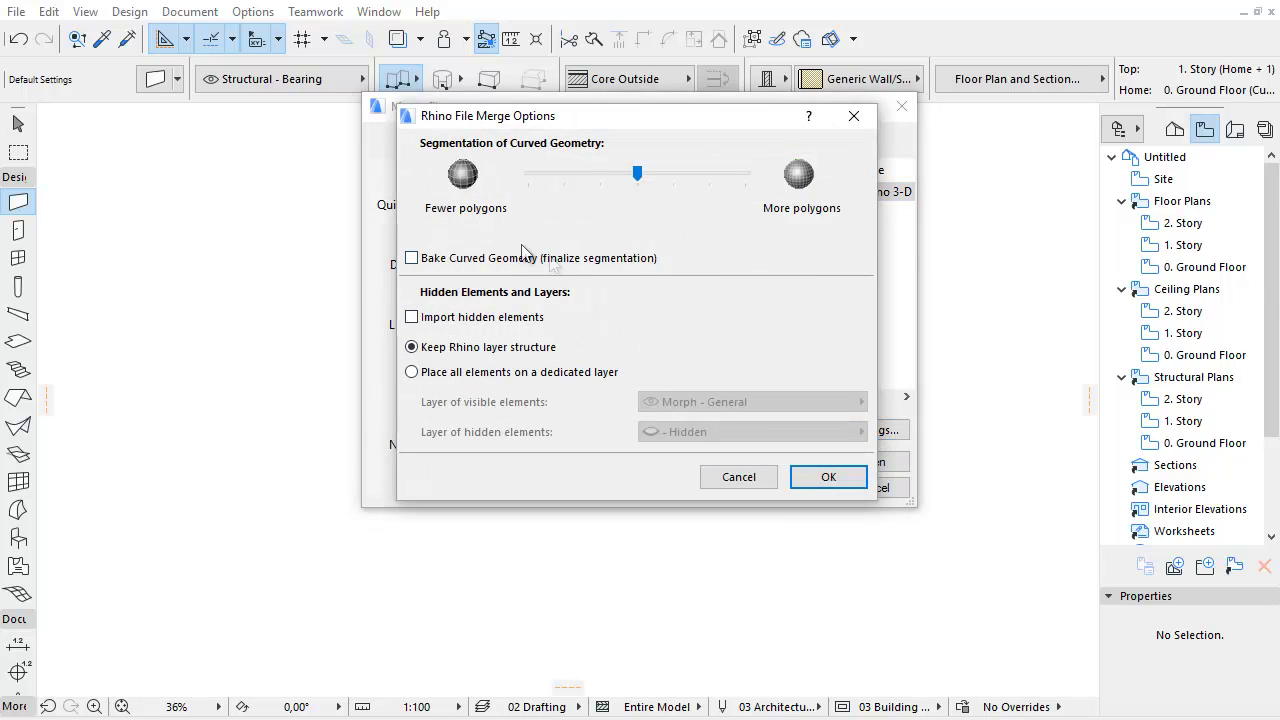
click(414, 260)
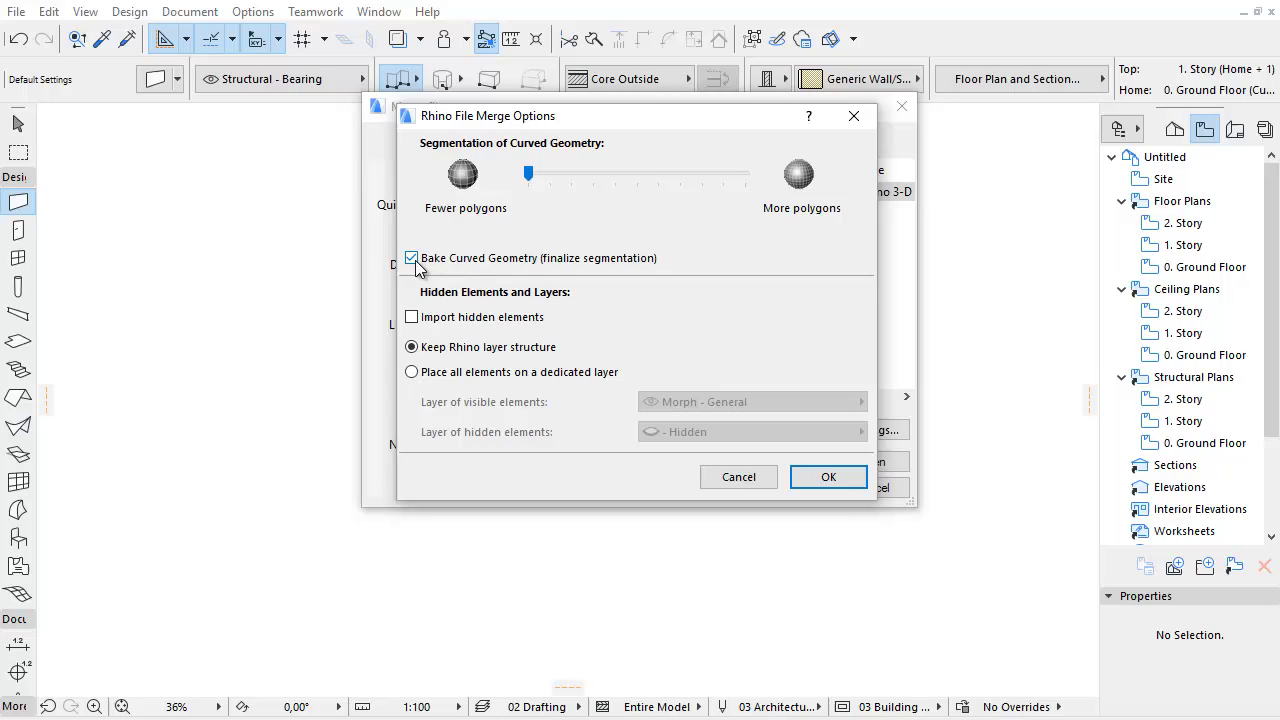
drag(528, 174, 637, 174)
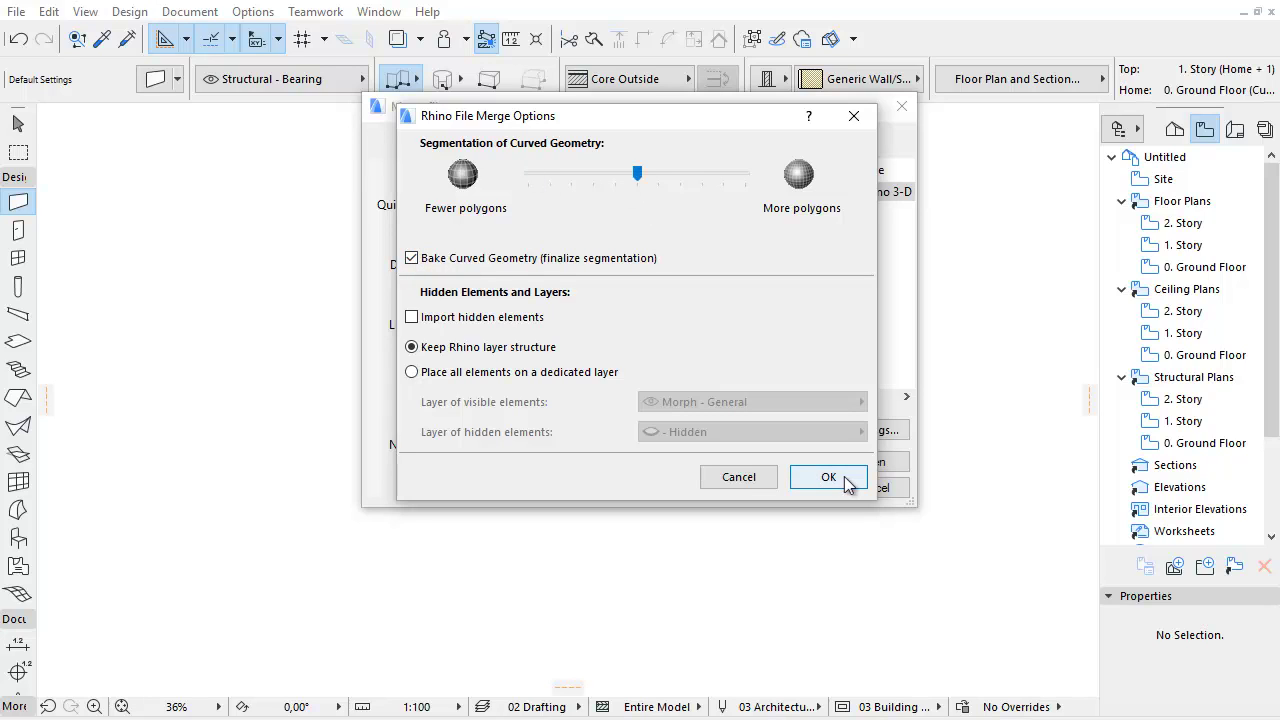
click(849, 481)
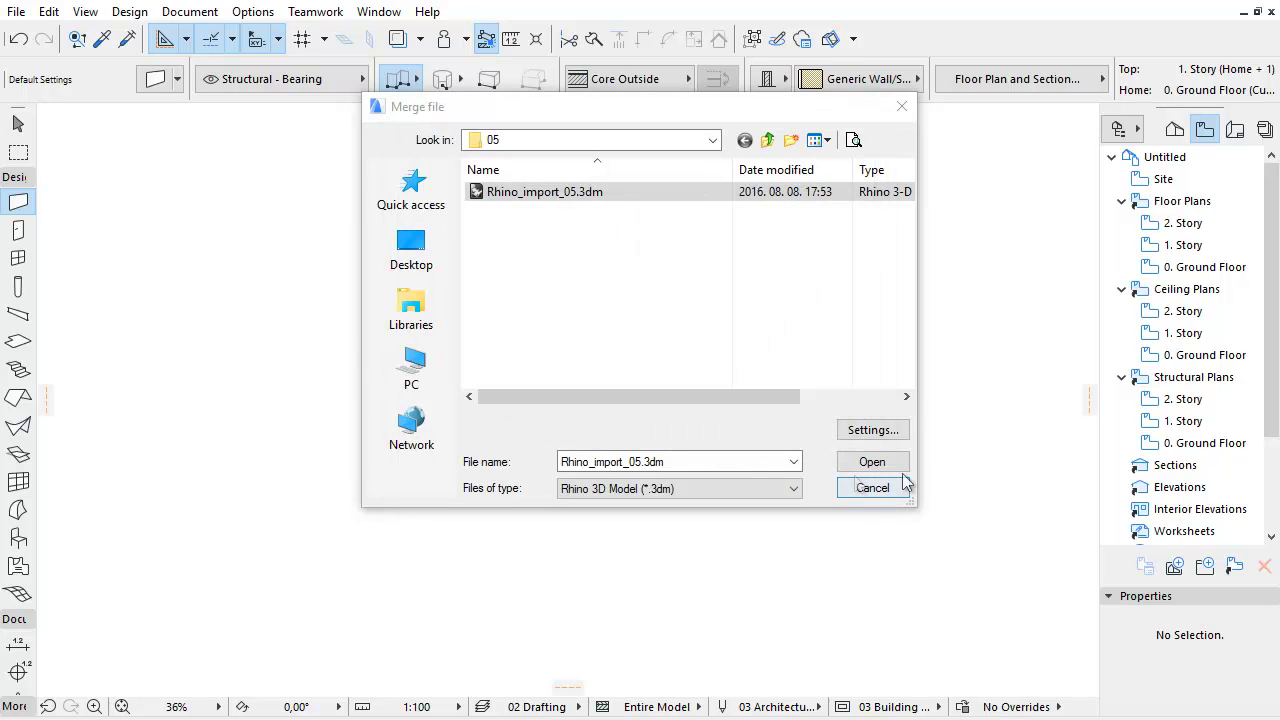
click(889, 469)
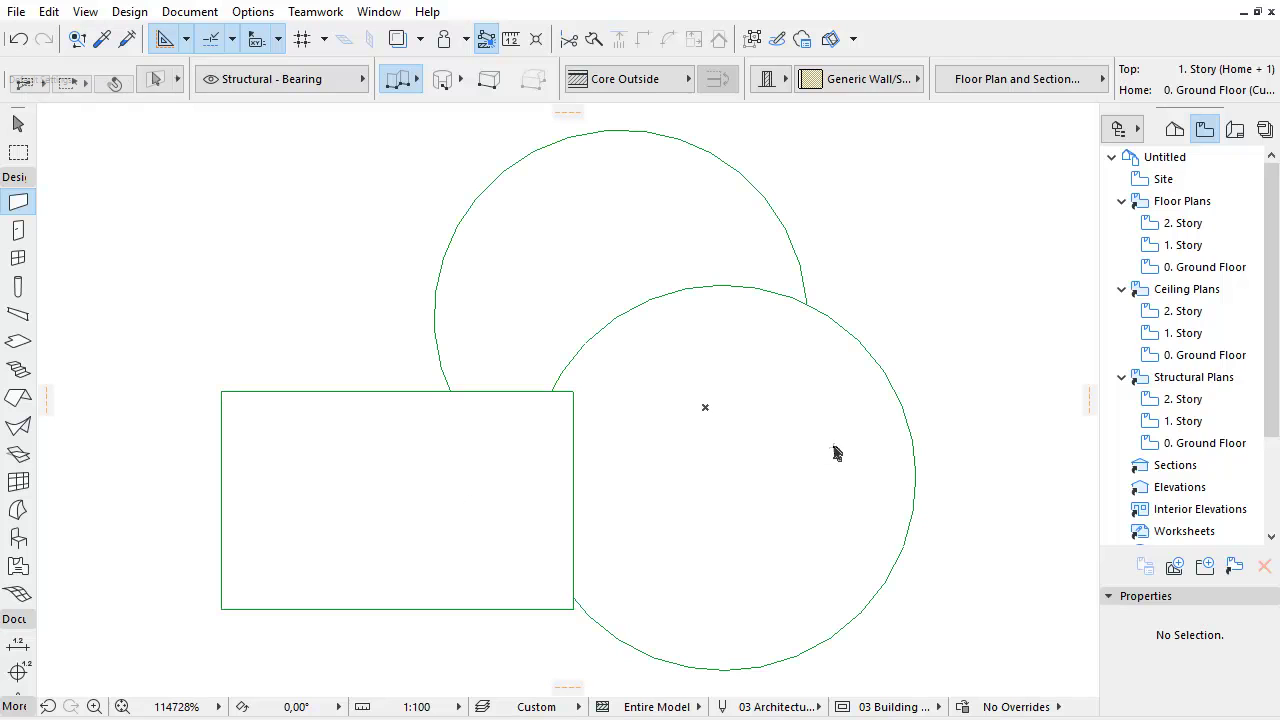
Open Rhino_Object_2's settings, test 2D face edges and bounding-box hotspots off again, and preview it in 3D
click(834, 447)
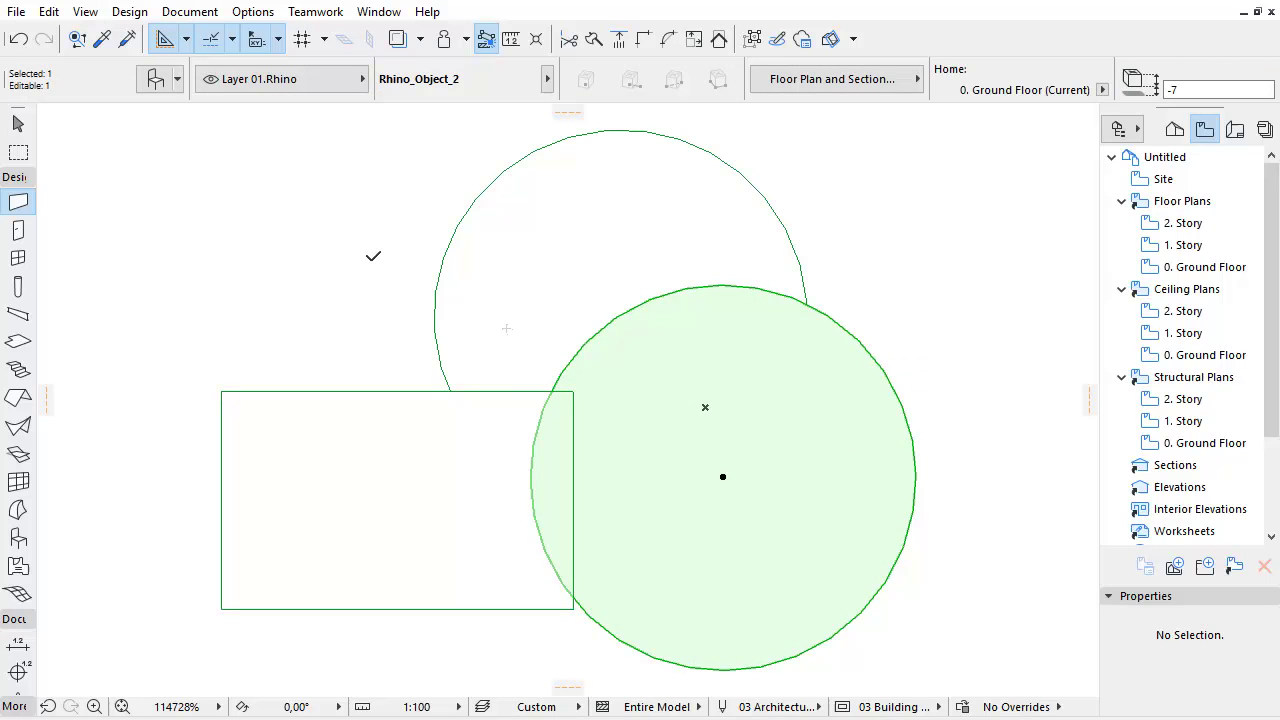
click(157, 82)
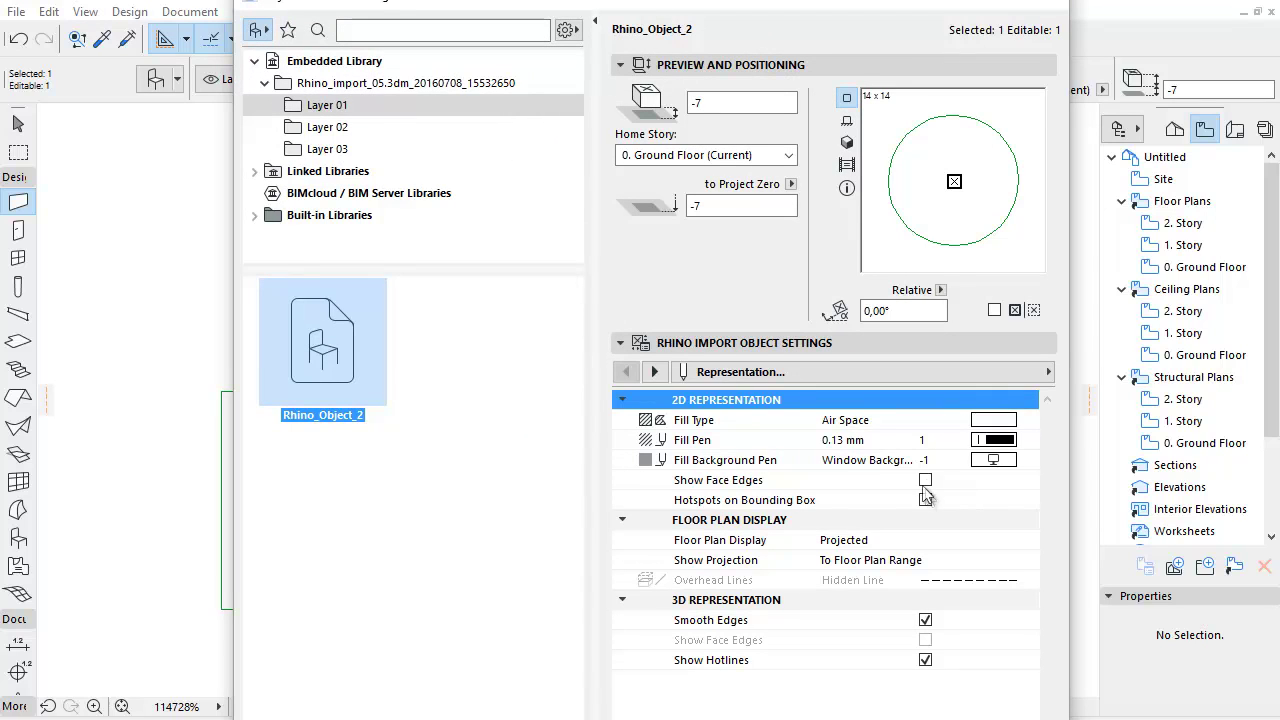
click(926, 480)
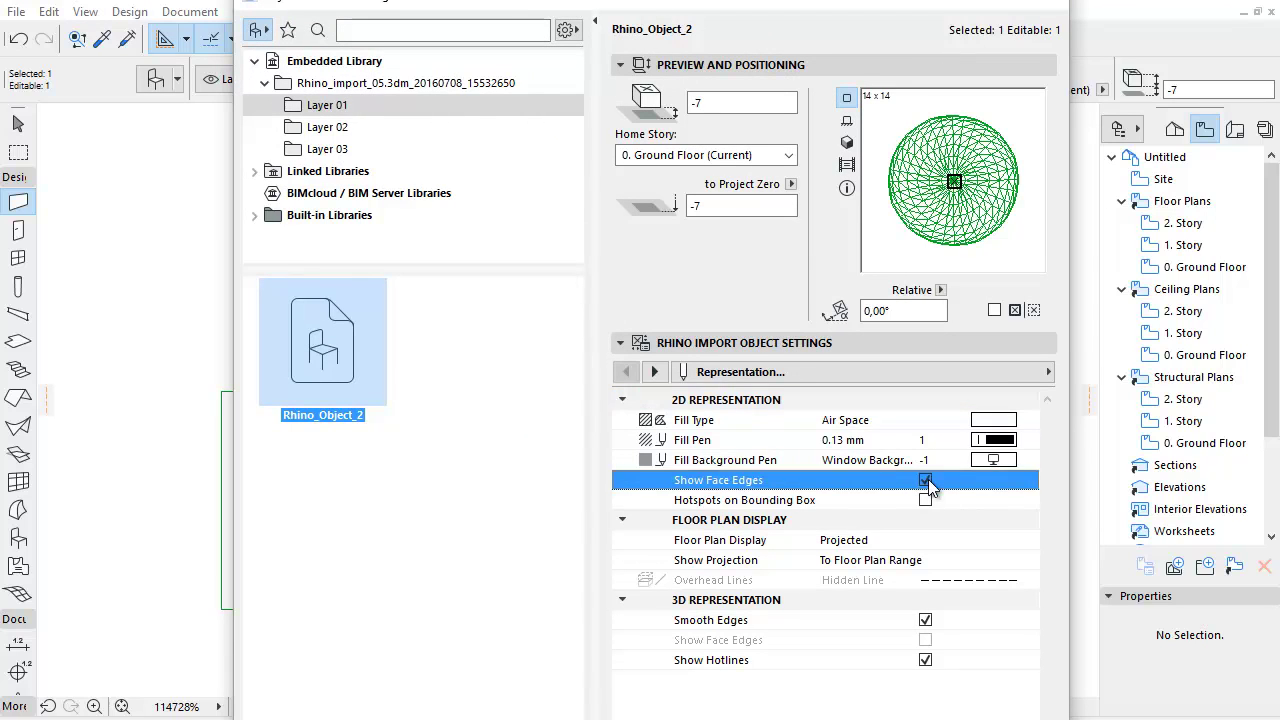
click(926, 480)
click(926, 499)
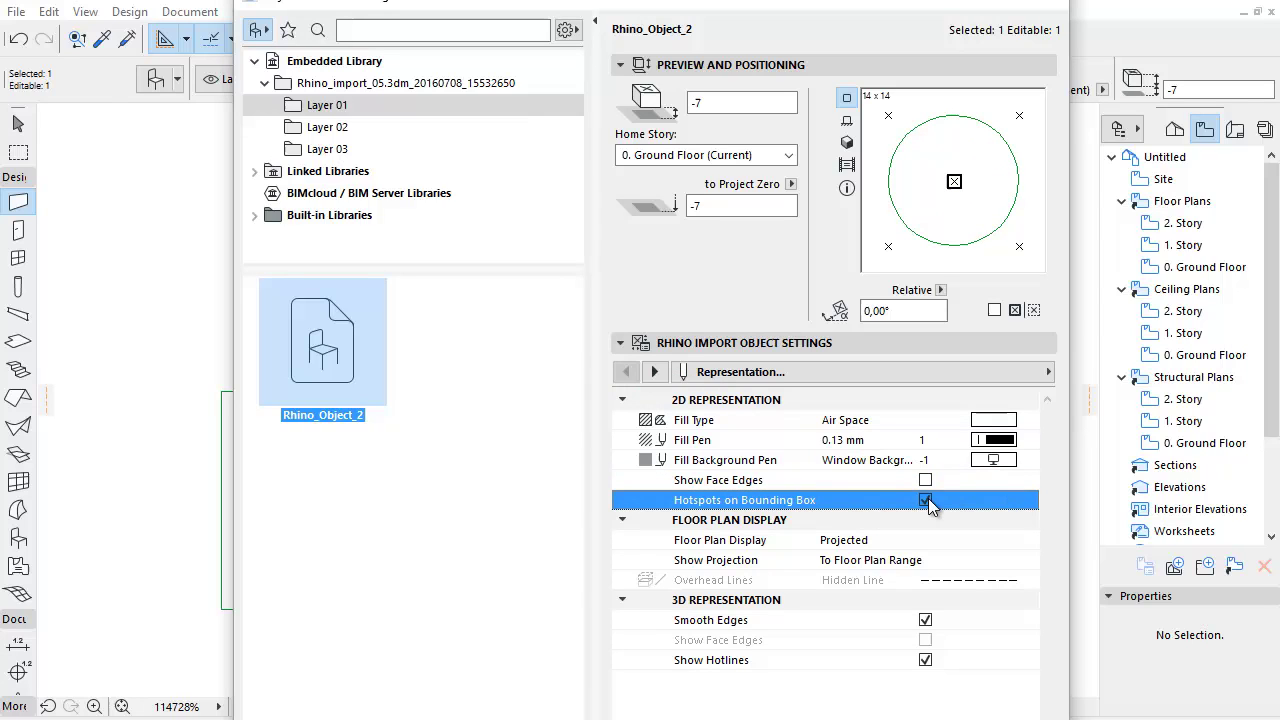
click(926, 499)
click(1026, 400)
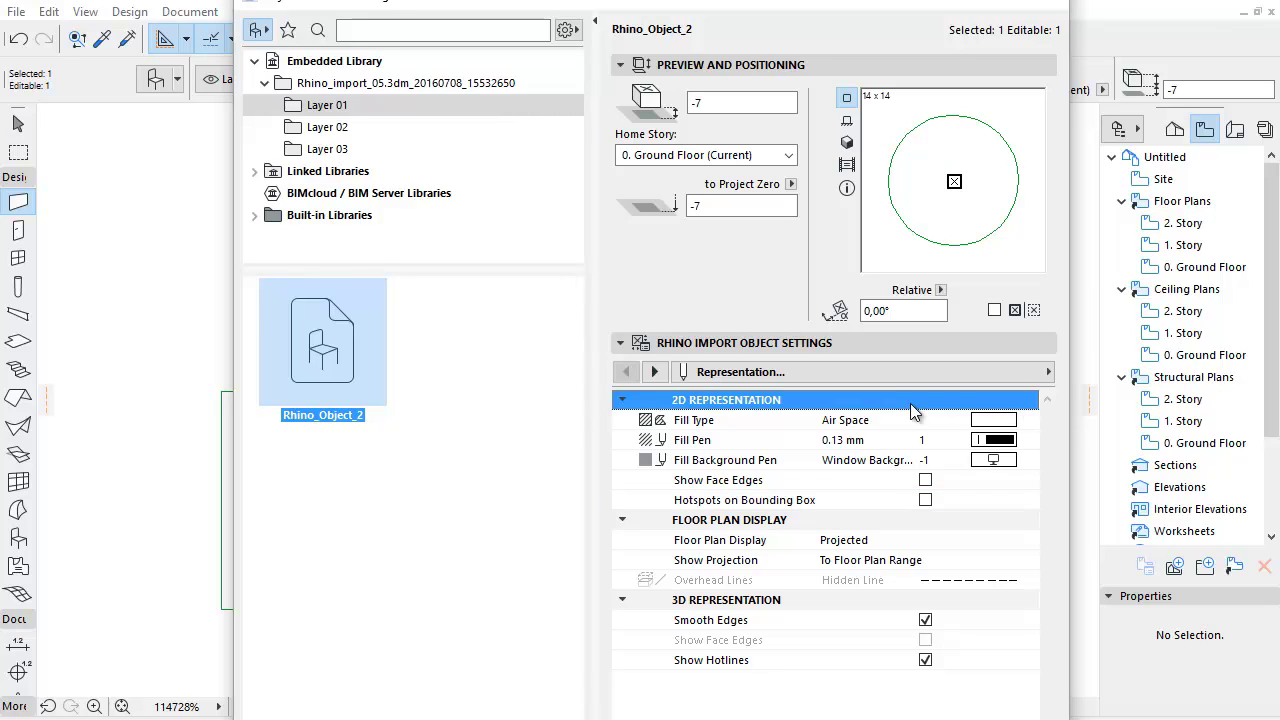
click(847, 142)
Compare 3D Smooth Edges, Face Edges and Hotlines, leaving Smooth Edges and Hotlines on and Face Edges off
click(925, 620)
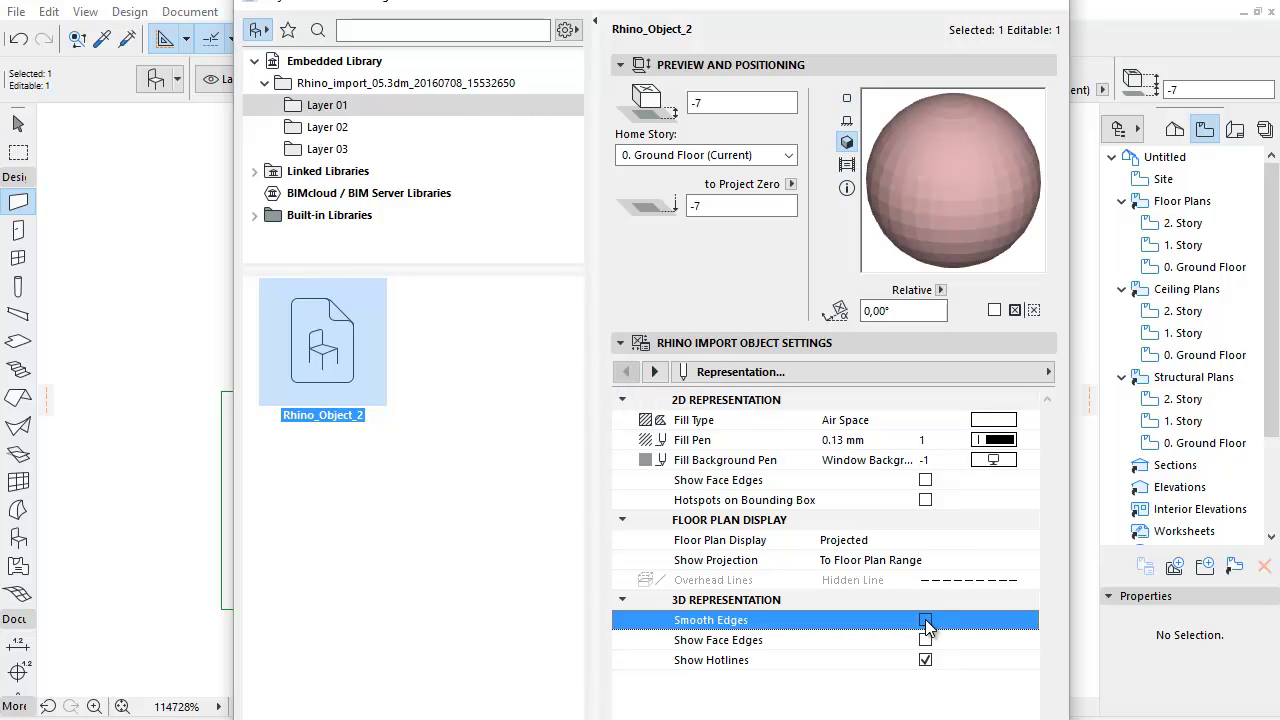
click(925, 620)
click(925, 620)
click(927, 641)
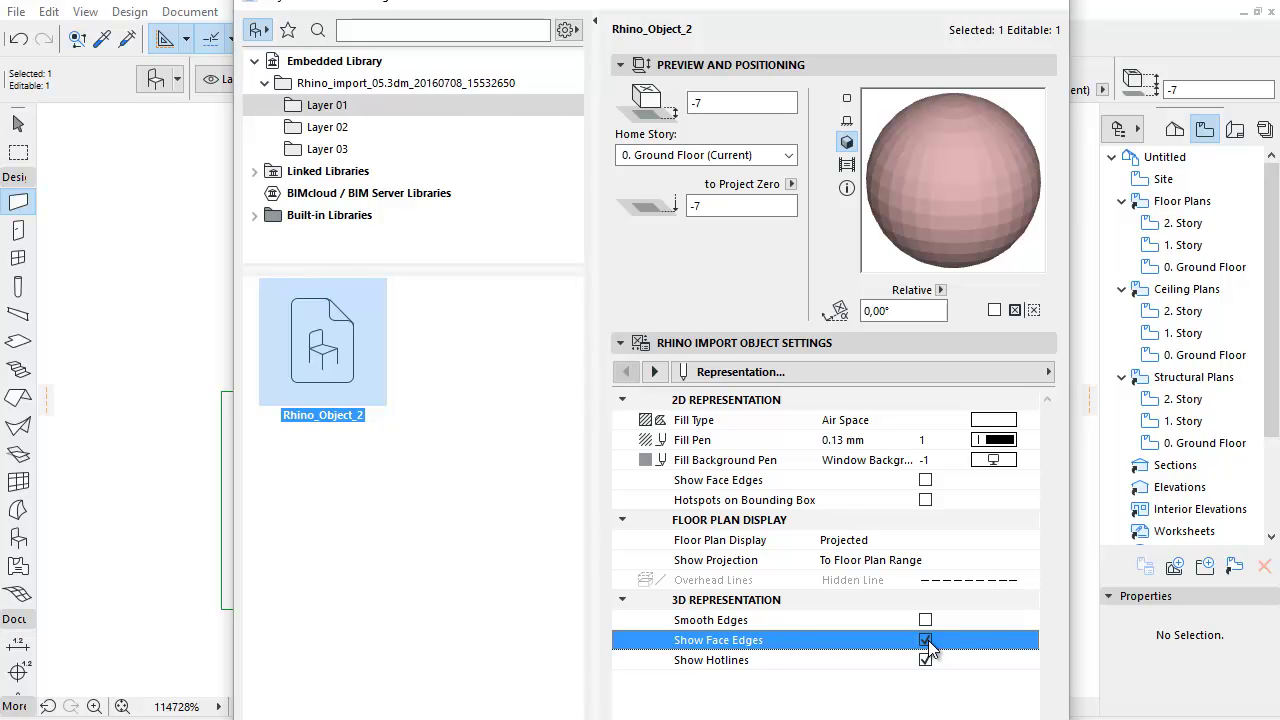
click(926, 640)
click(925, 660)
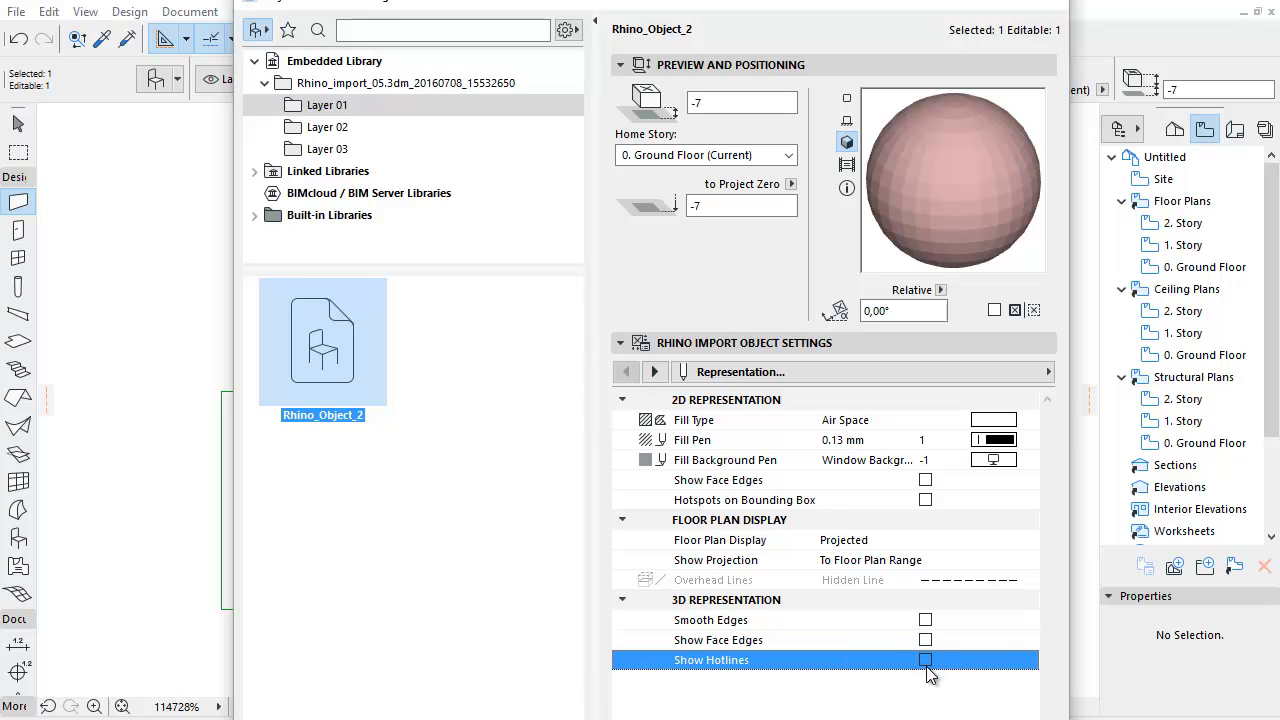
click(926, 664)
click(925, 620)
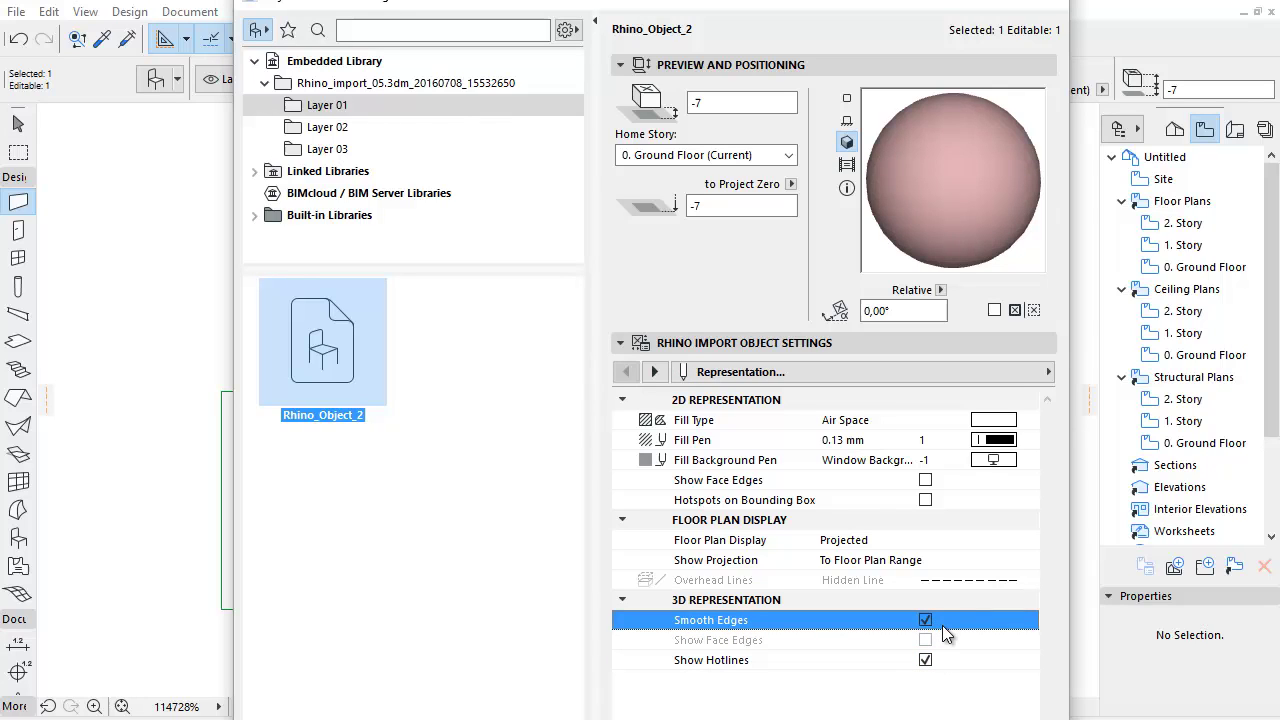
Accept the Rhino object settings and deselect the object on the floor plan
click(808, 345)
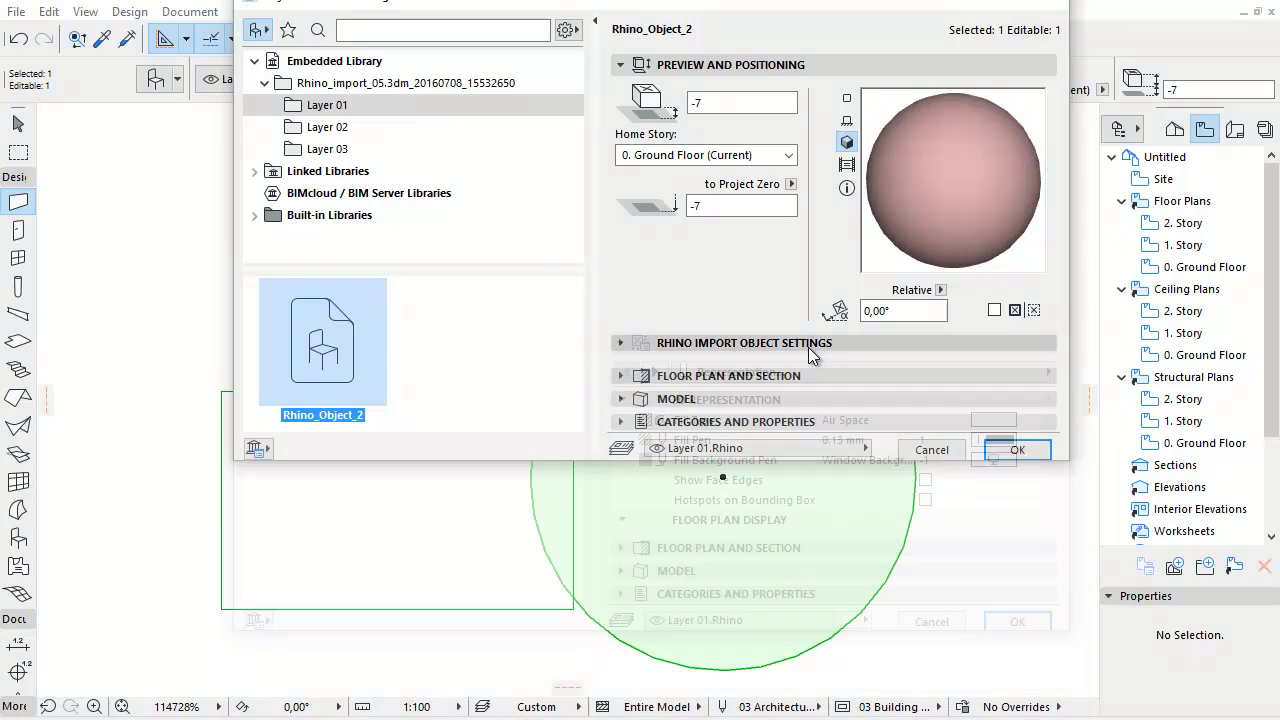
click(1025, 438)
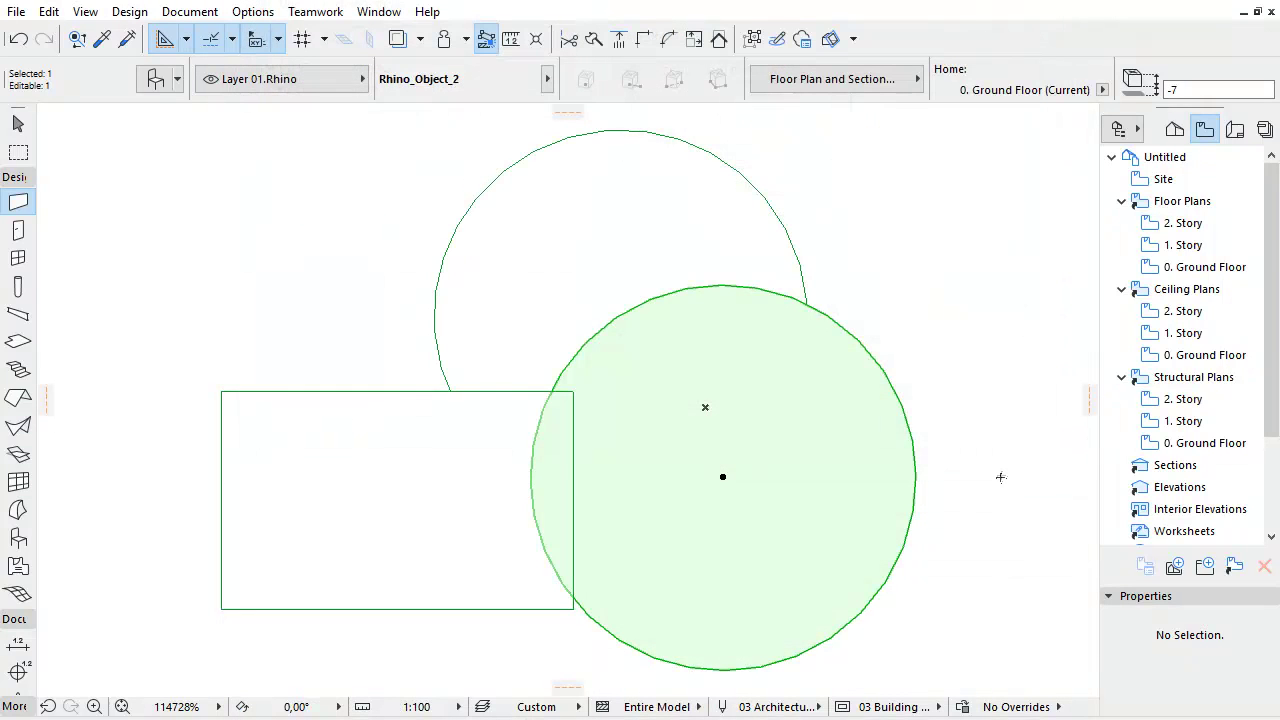
key(Escape)
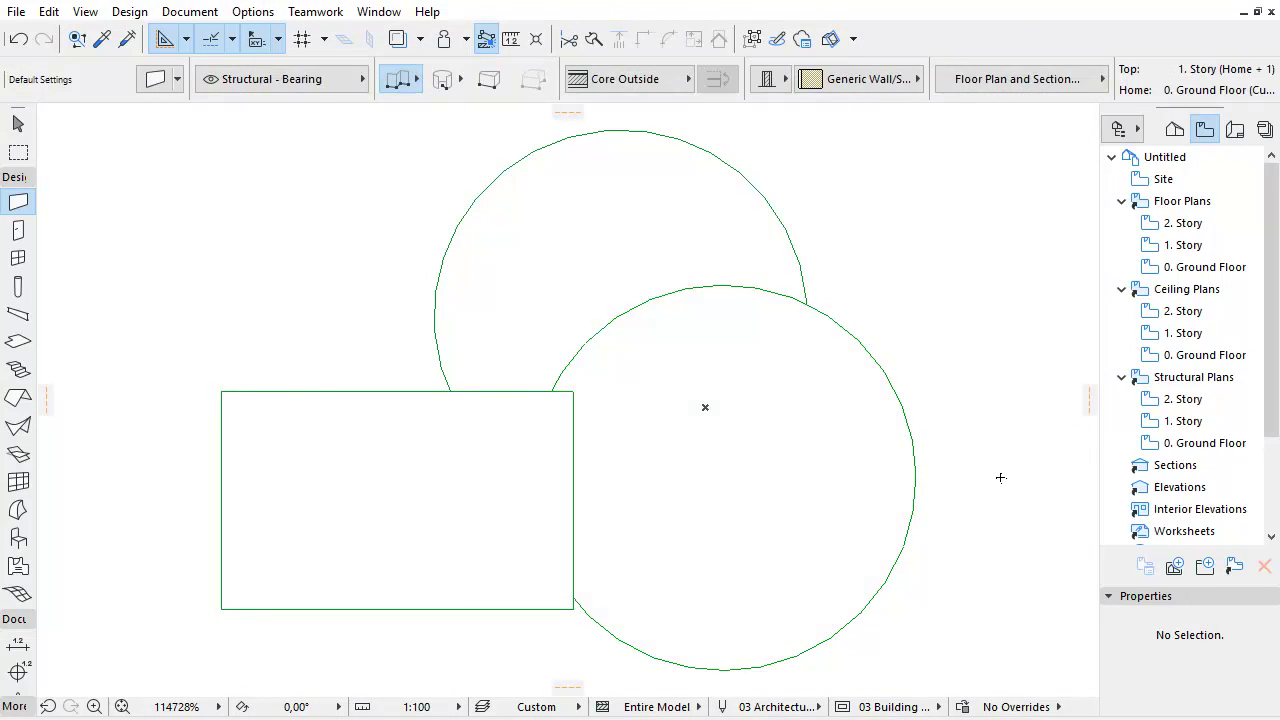